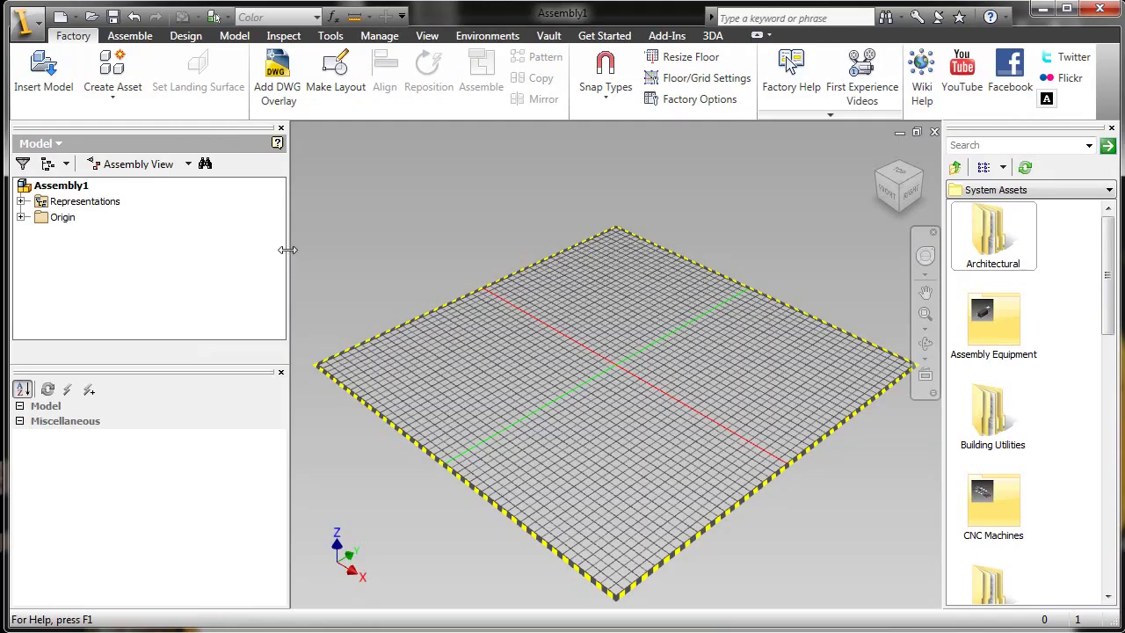
# - Widen the view, zoom and pan into the factory DWG layout, then move up to User Assets
pyautogui.moveTo(285, 250); pyautogui.dragTo(258, 248)
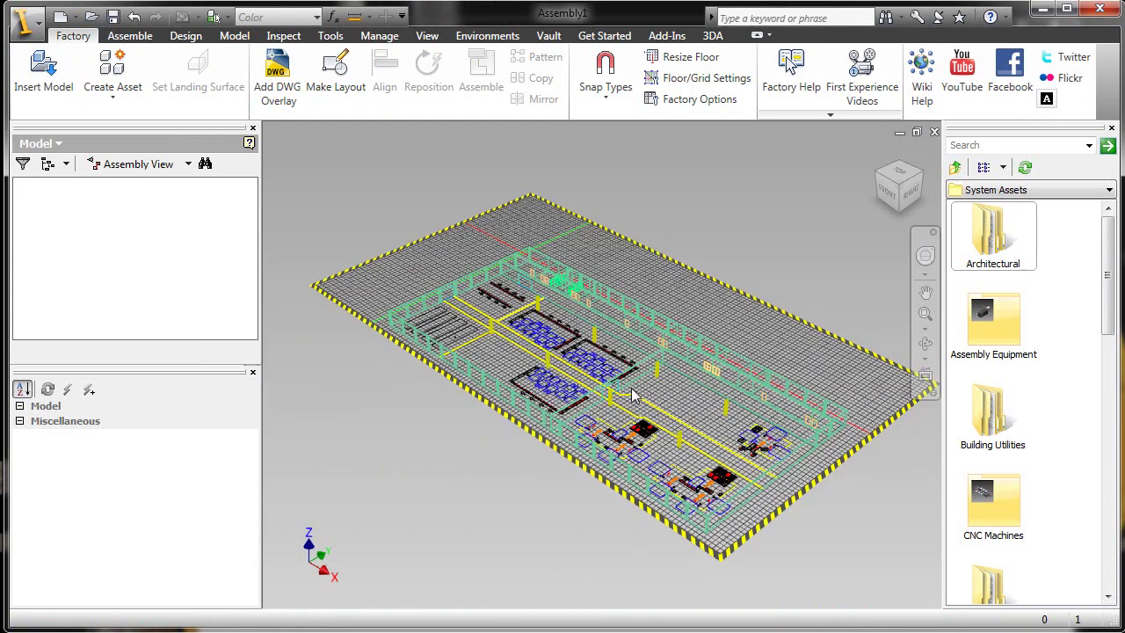
pyautogui.scroll(10, 557, 403)
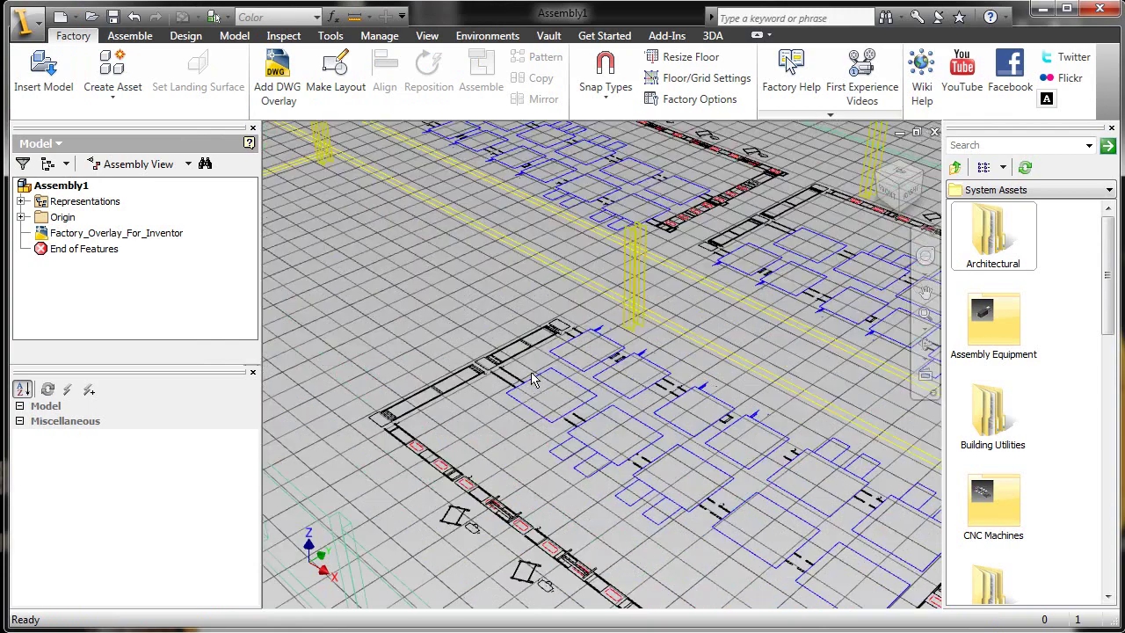
pyautogui.moveTo(551, 389); pyautogui.dragTo(727, 432)
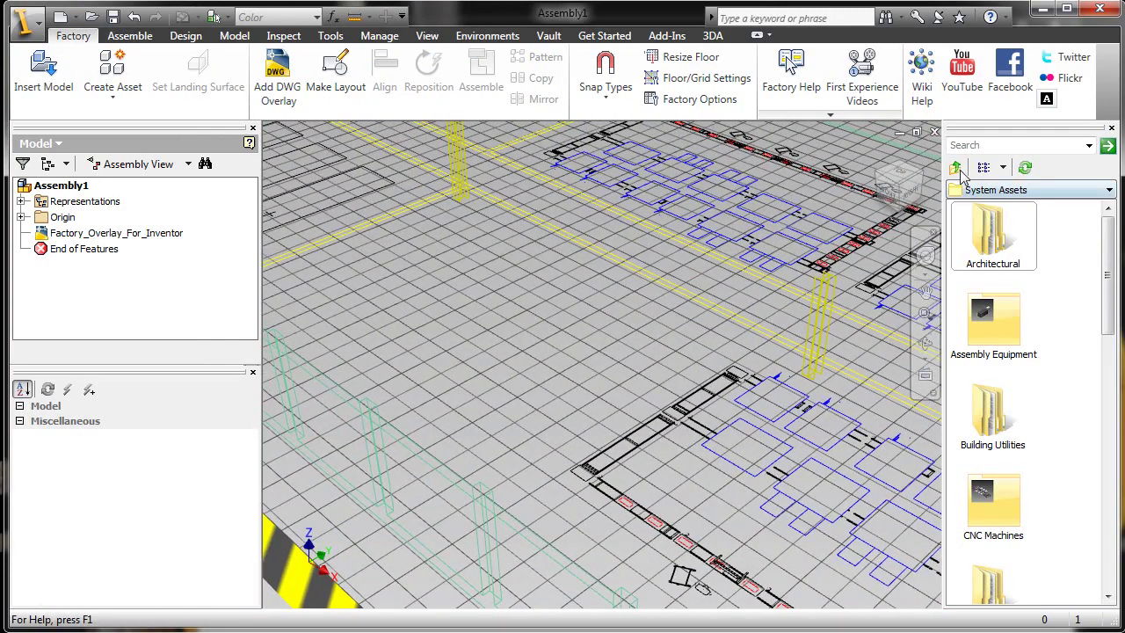
pyautogui.click(957, 168)
# - Open the User Assets library and start a new asset modelled as a part
pyautogui.doubleClick(993, 318)
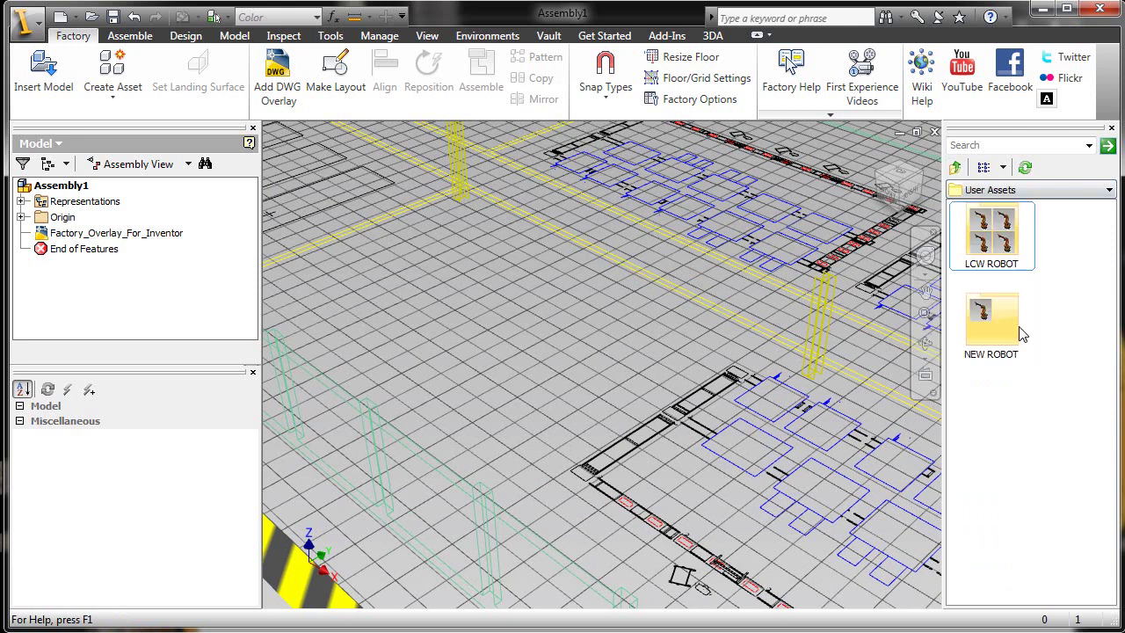
pyautogui.click(955, 168)
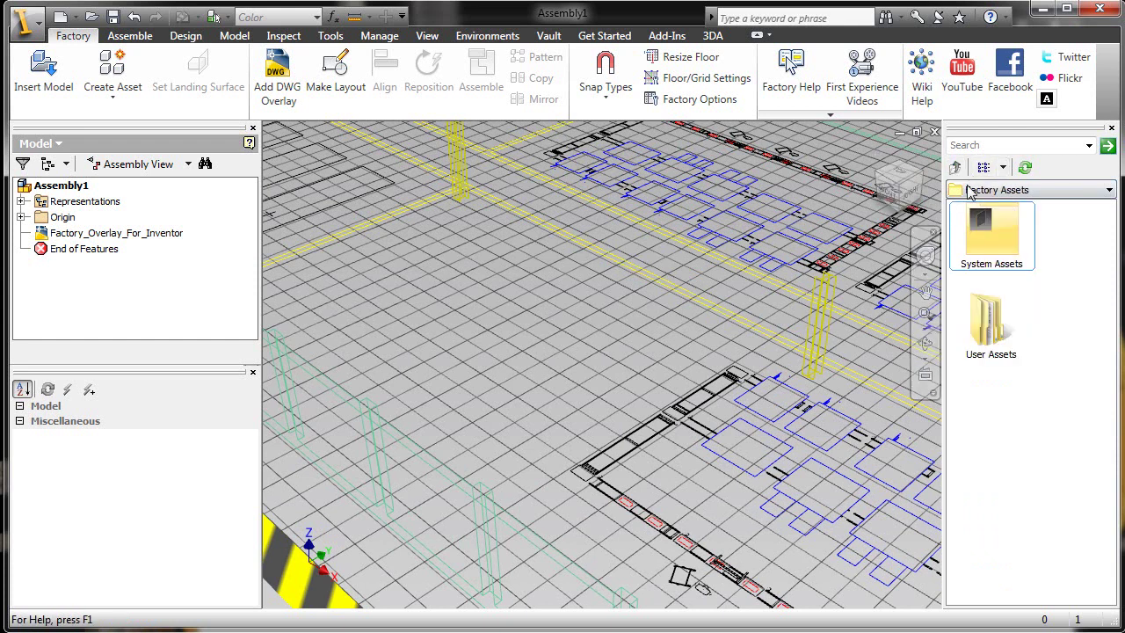
pyautogui.doubleClick(993, 333)
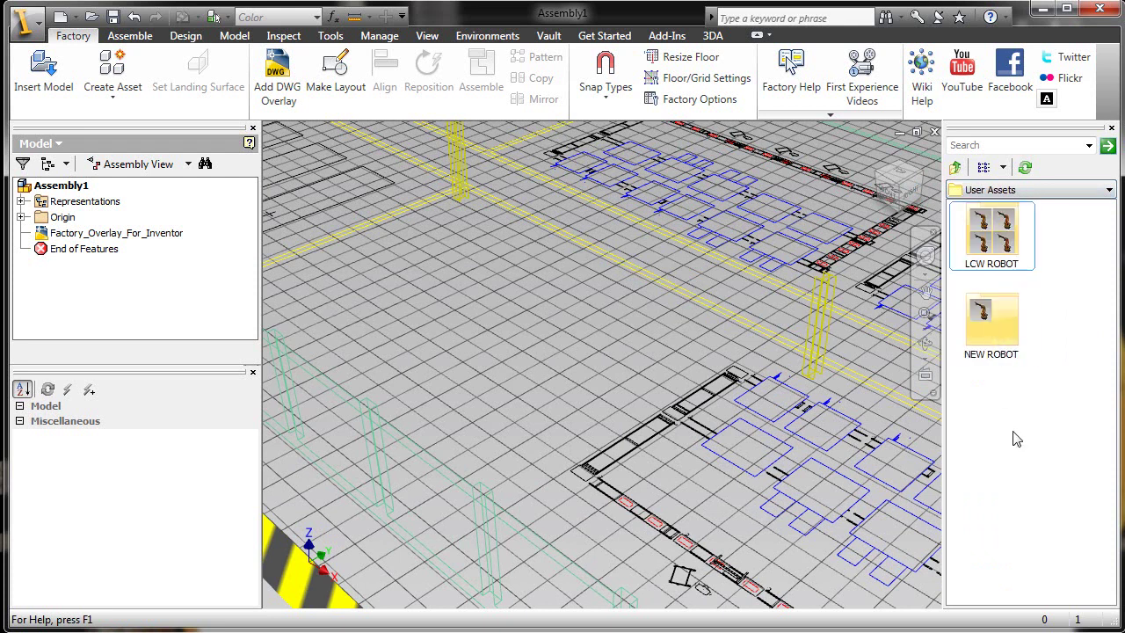
pyautogui.click(112, 103)
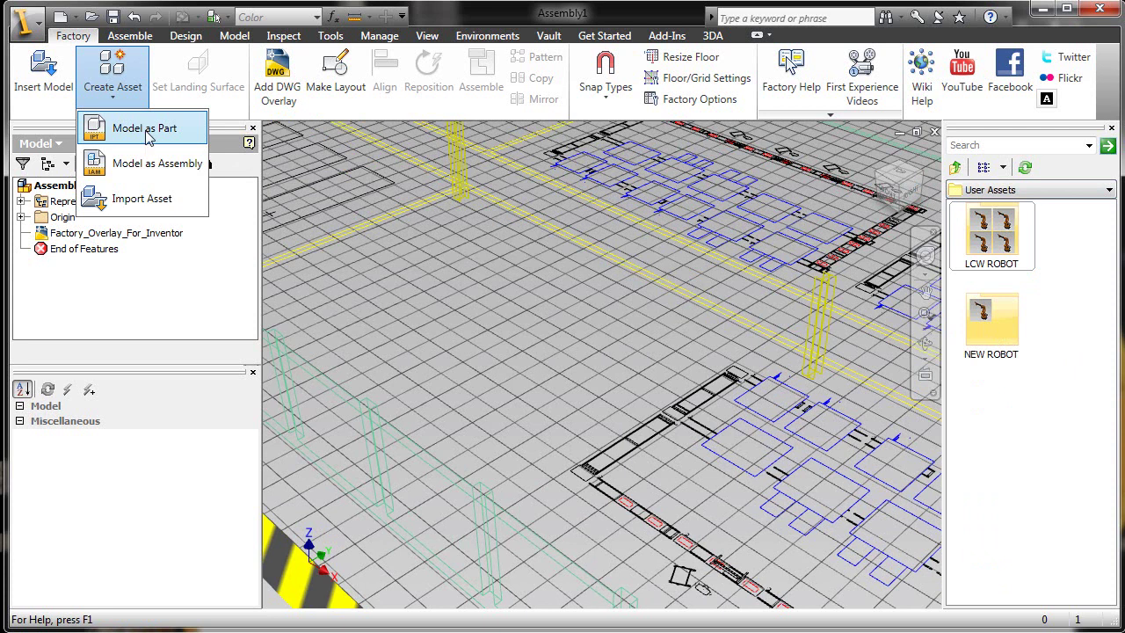
pyautogui.click(146, 132)
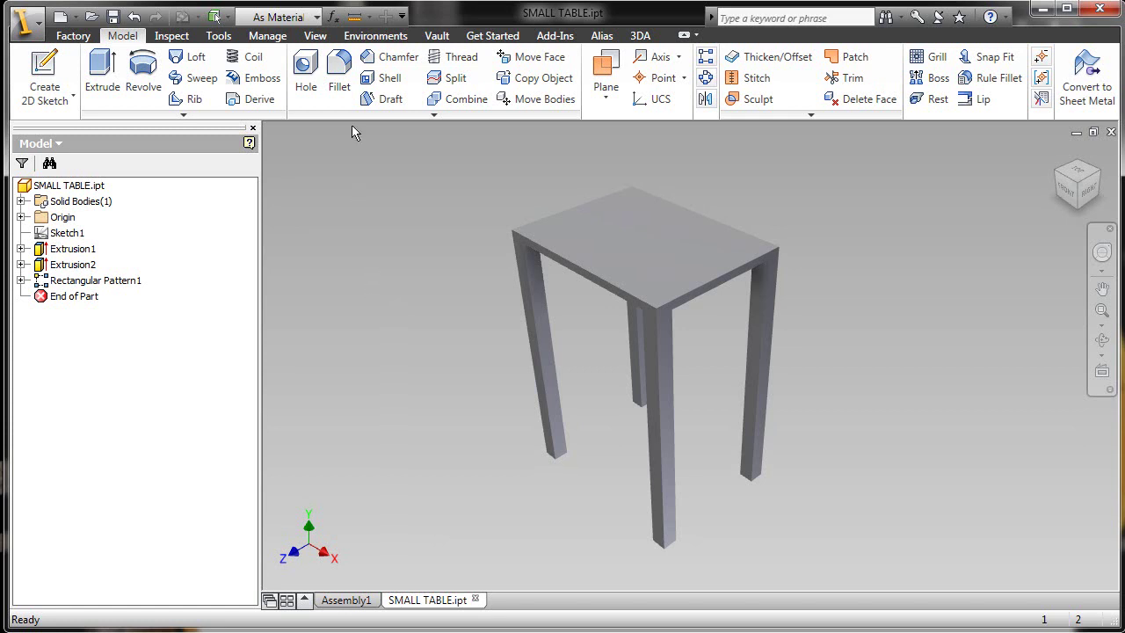
# - In the table's Parameters, mark HEIGHT as a key parameter and filter to Key parameters
pyautogui.click(73, 35)
pyautogui.click(792, 74)
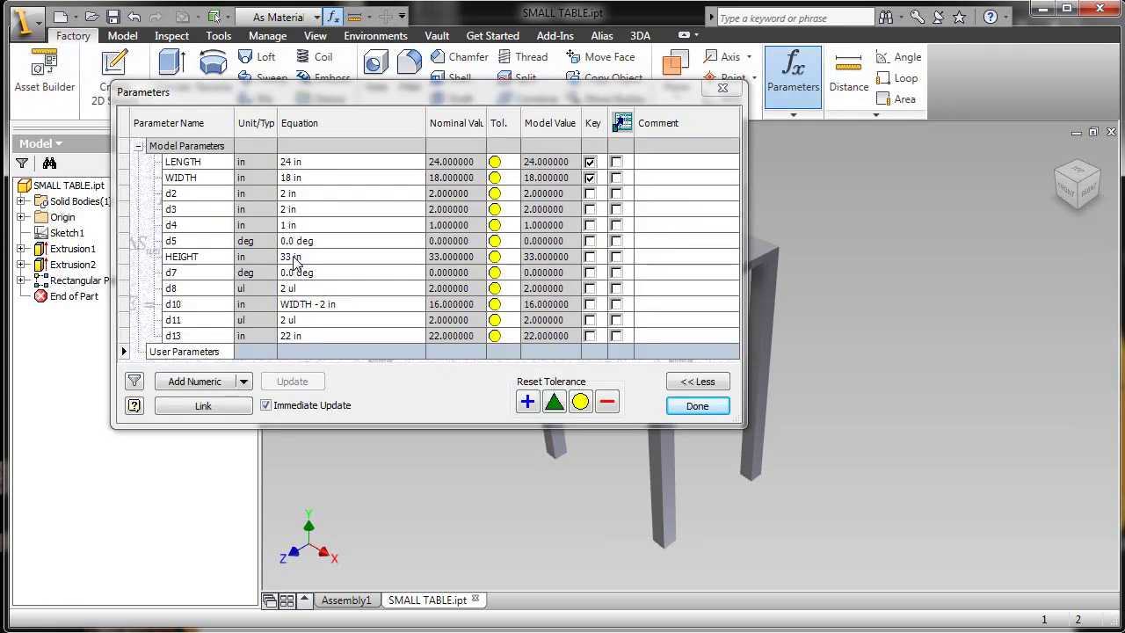
pyautogui.click(590, 257)
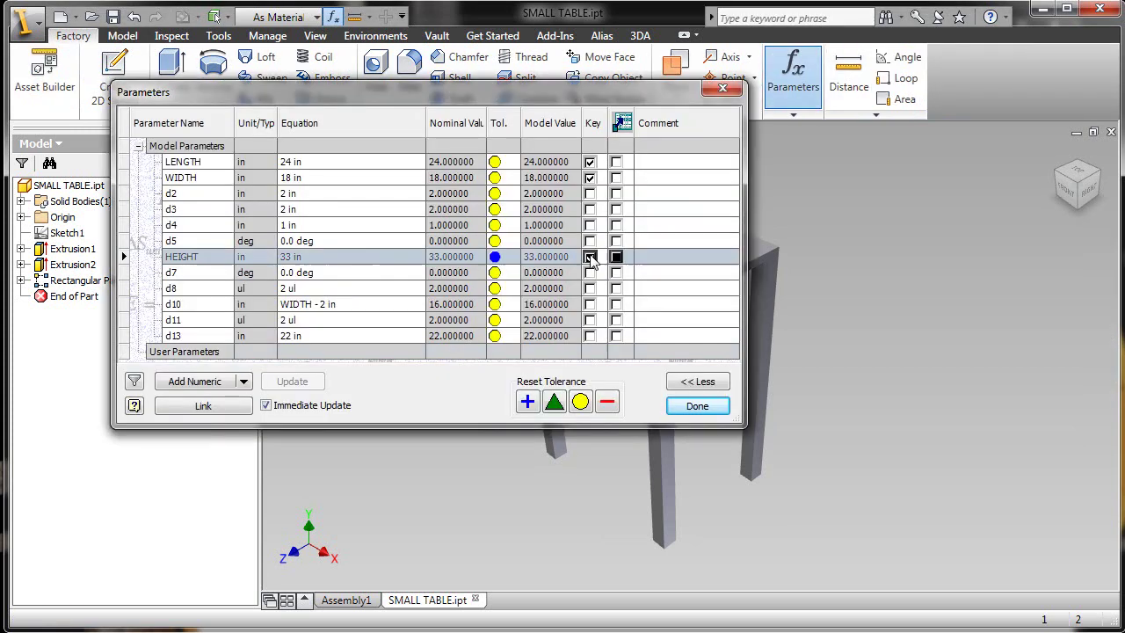
pyautogui.click(134, 383)
pyautogui.click(163, 430)
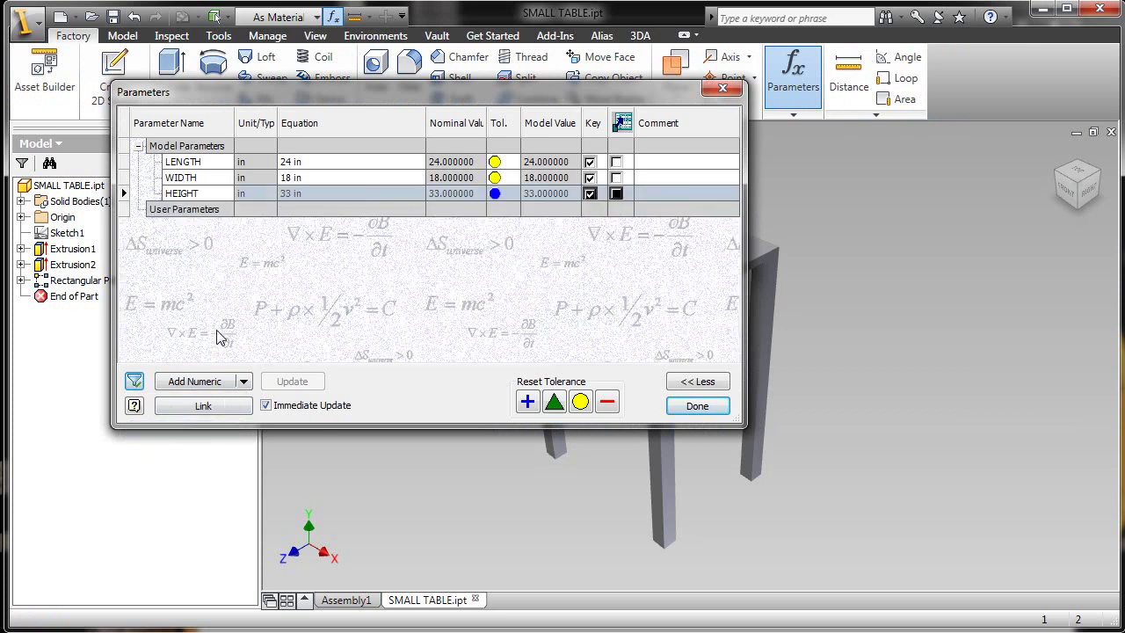
# - Make HEIGHT multi-value with 29, 31, 33 and 35 in, removing the duplicate 33
pyautogui.rightClick(211, 195)
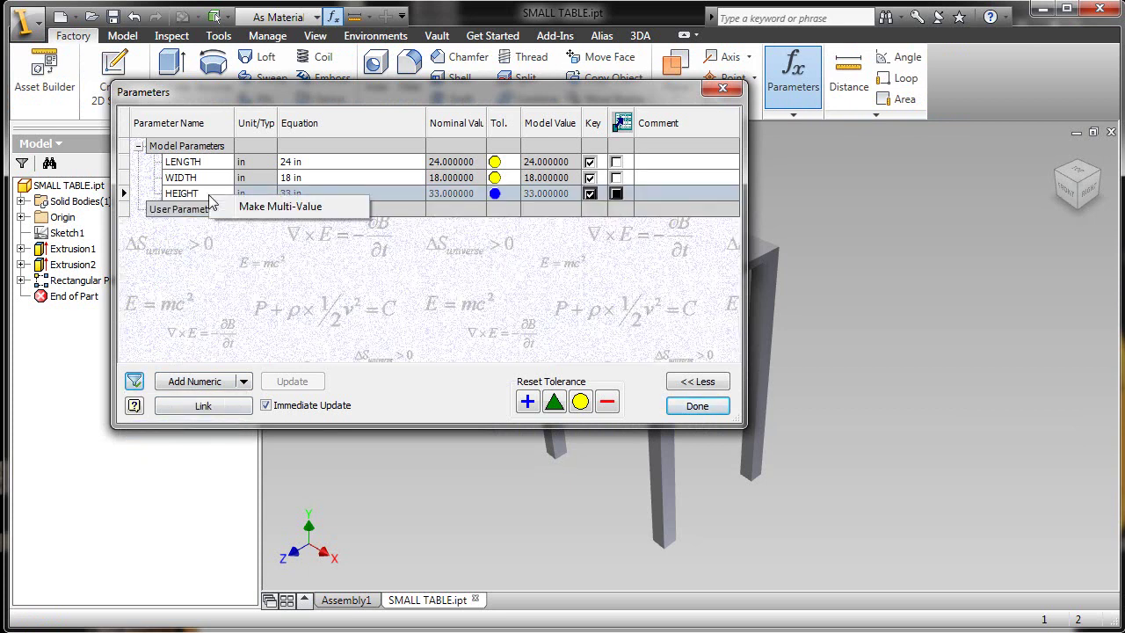
pyautogui.click(255, 207)
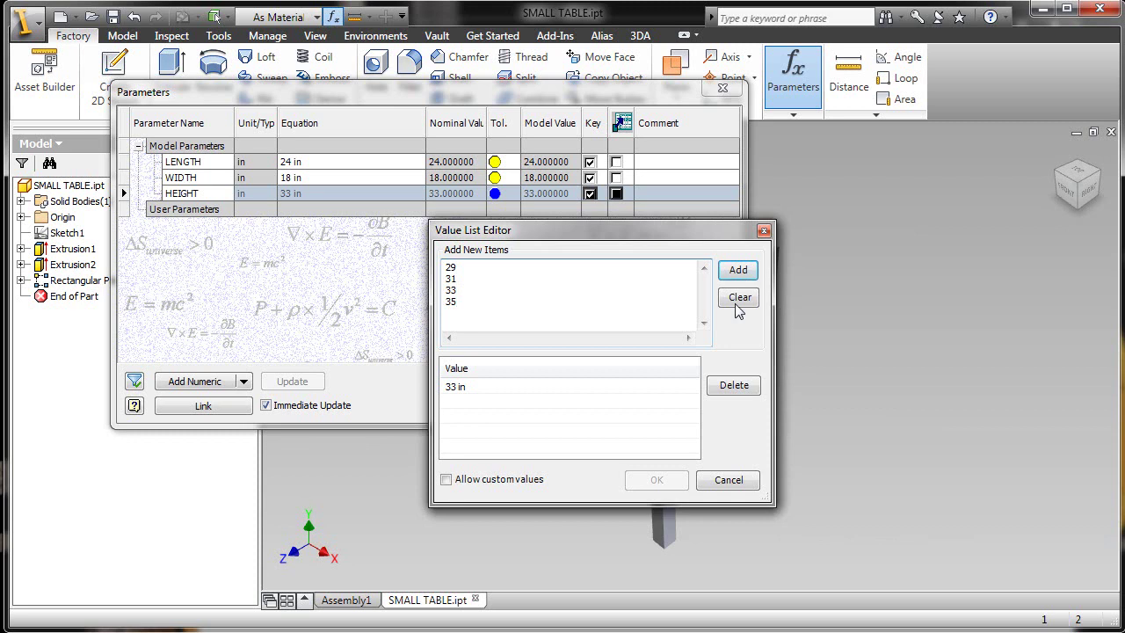
pyautogui.click(736, 274)
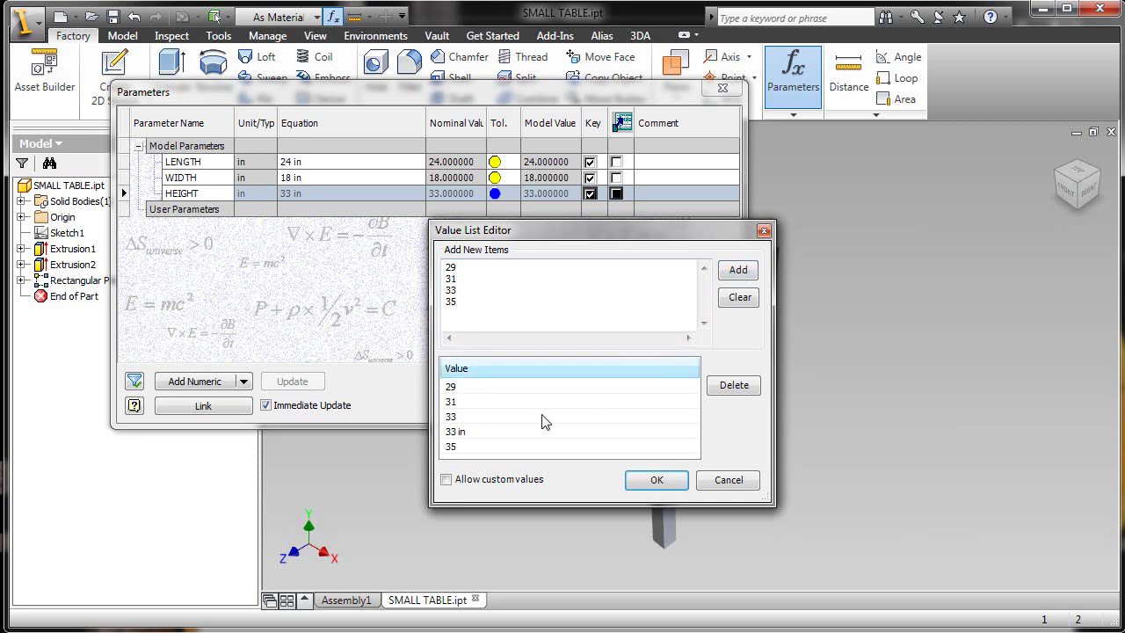
pyautogui.click(473, 432)
pyautogui.click(734, 386)
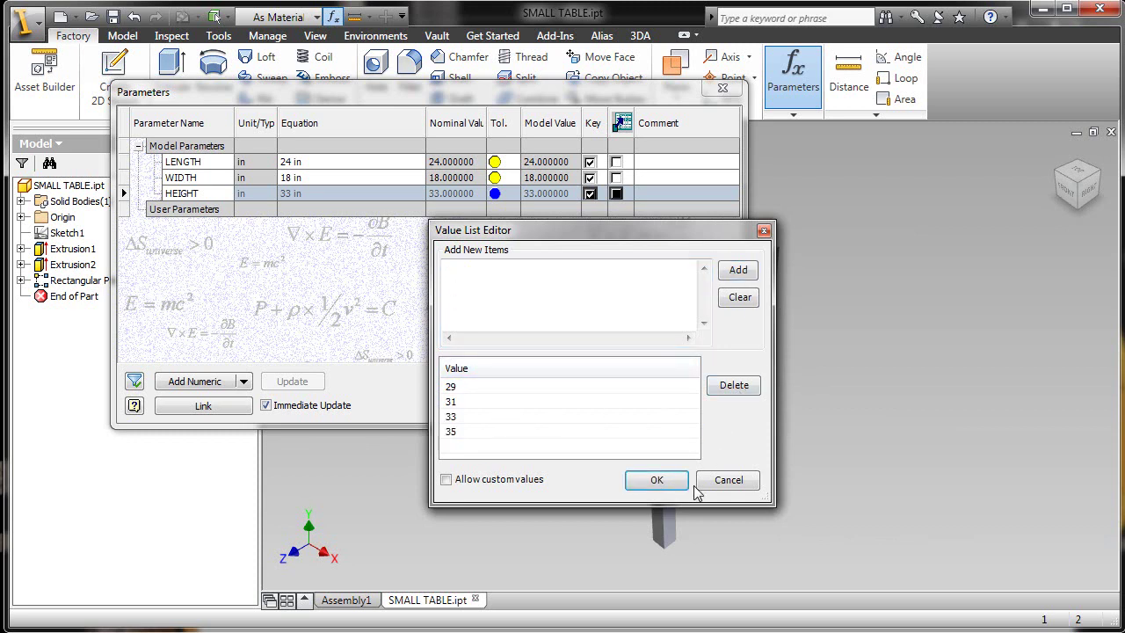
pyautogui.click(658, 481)
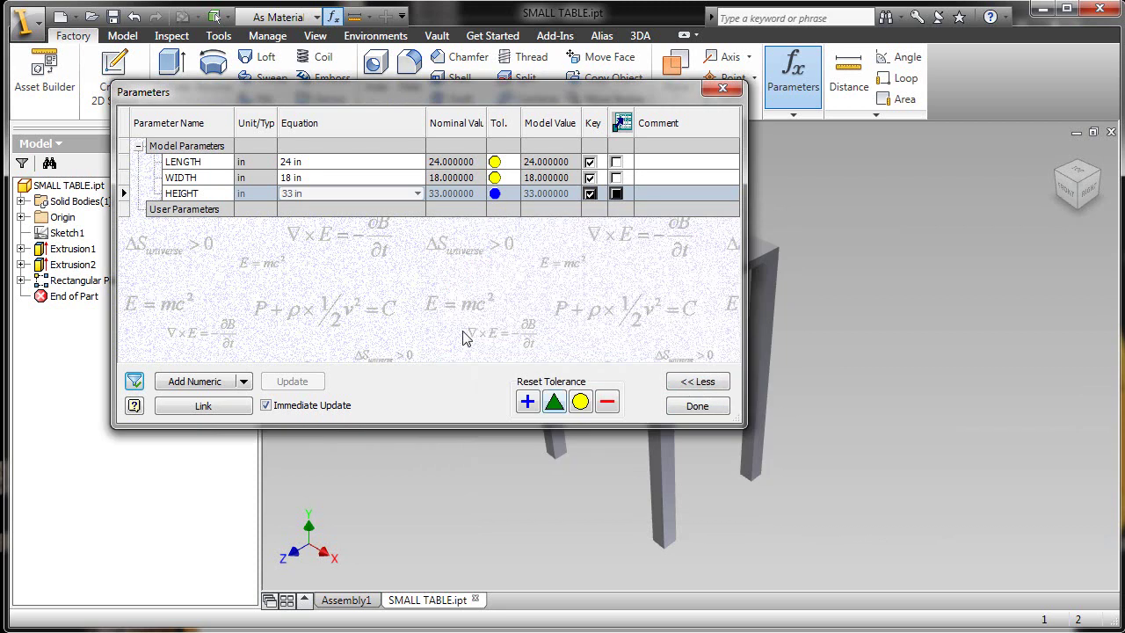
# - Try HEIGHT at 29 and 31, settle on 35 in, and close Parameters
pyautogui.click(417, 193)
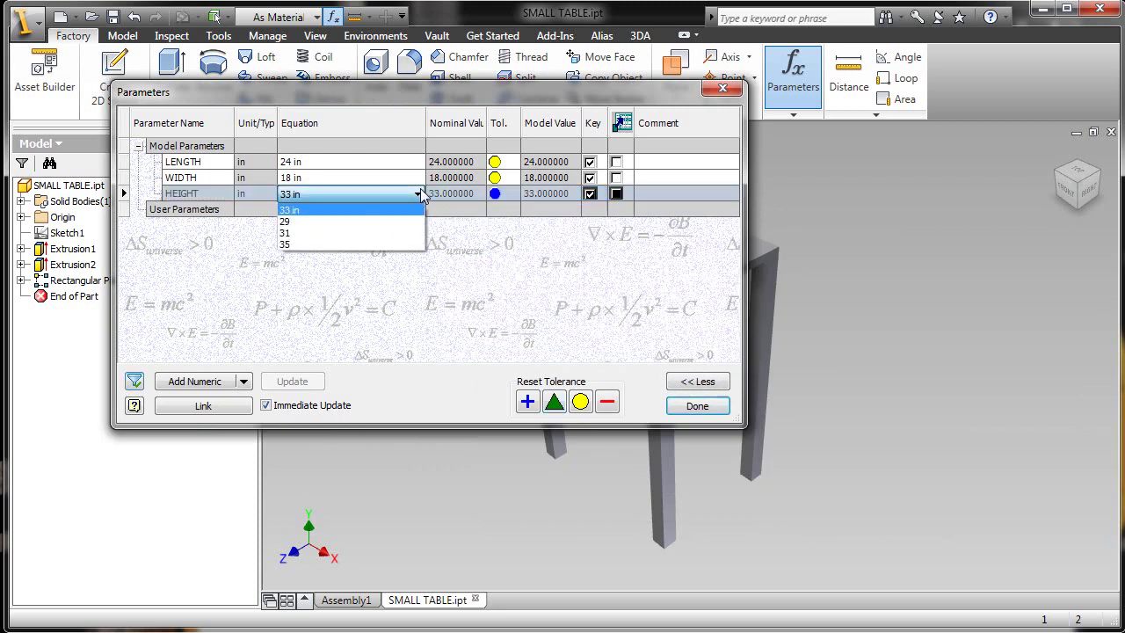
pyautogui.click(342, 223)
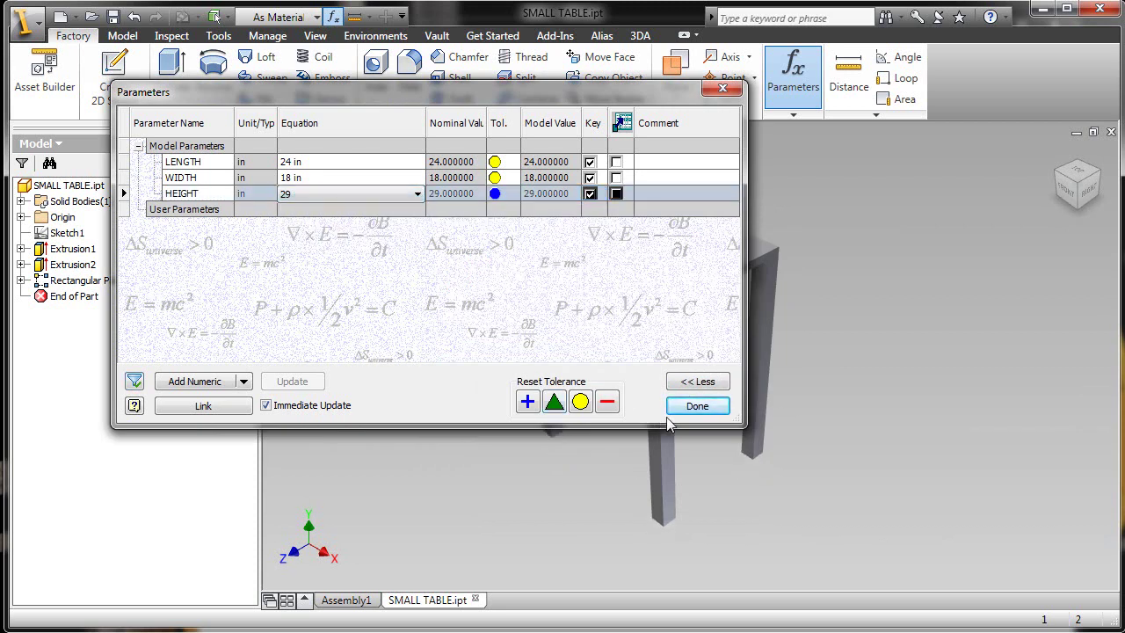
pyautogui.click(417, 193)
pyautogui.click(369, 235)
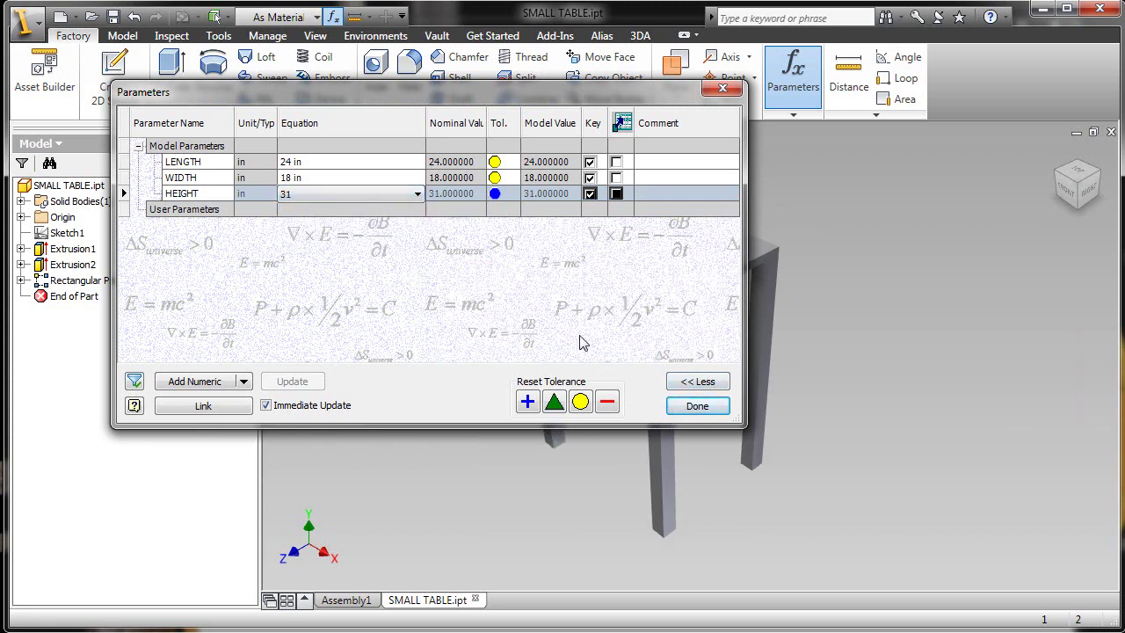
pyautogui.click(418, 193)
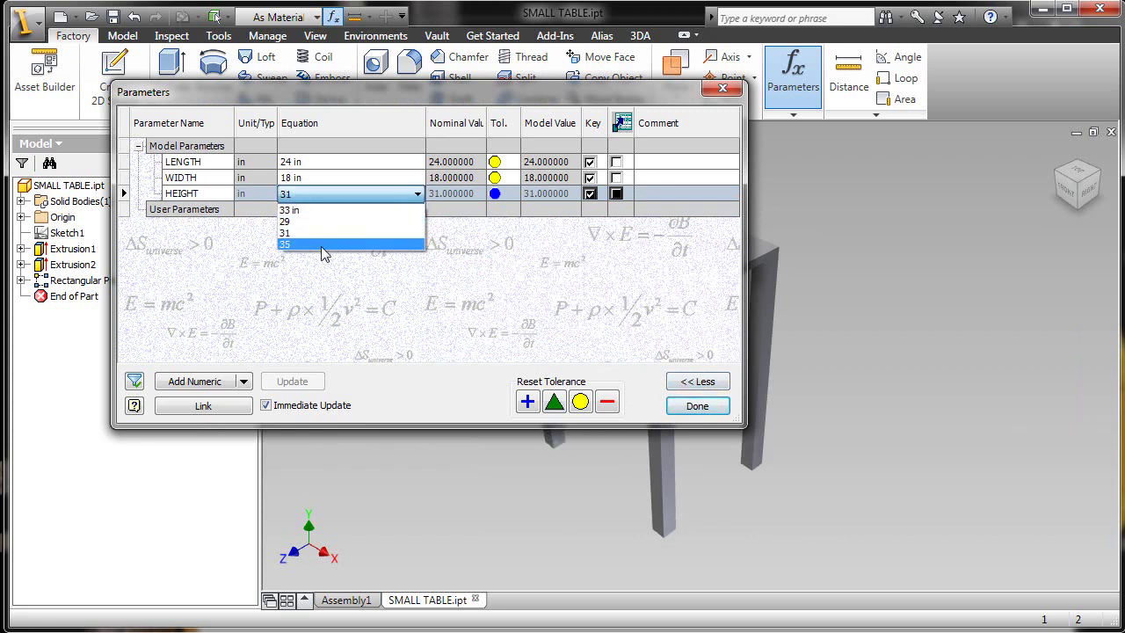
pyautogui.click(321, 246)
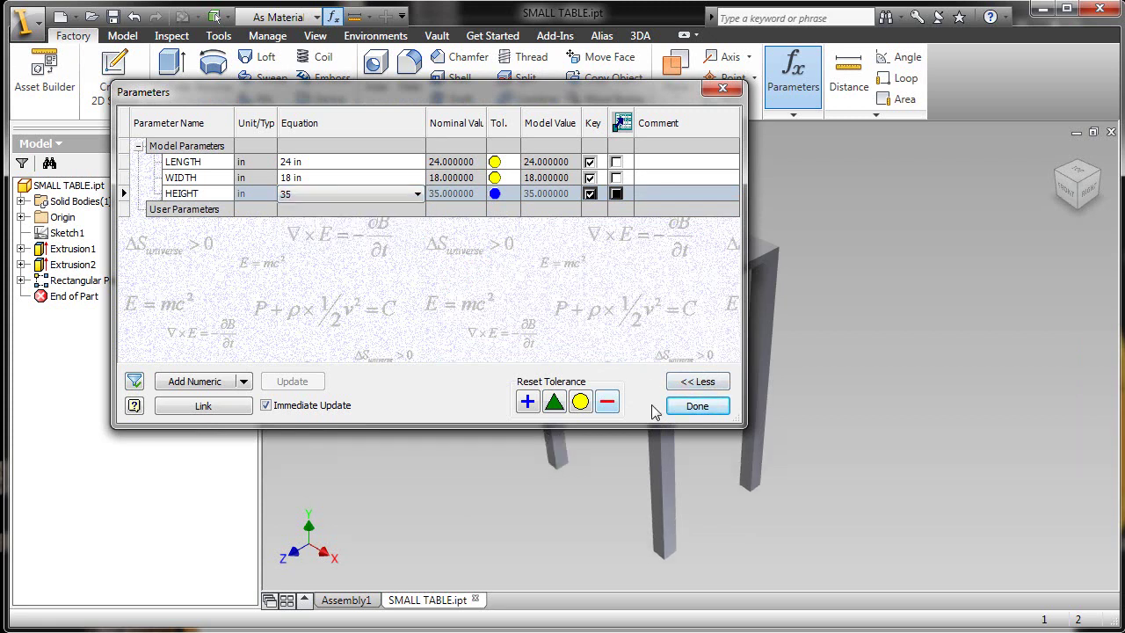
pyautogui.click(696, 406)
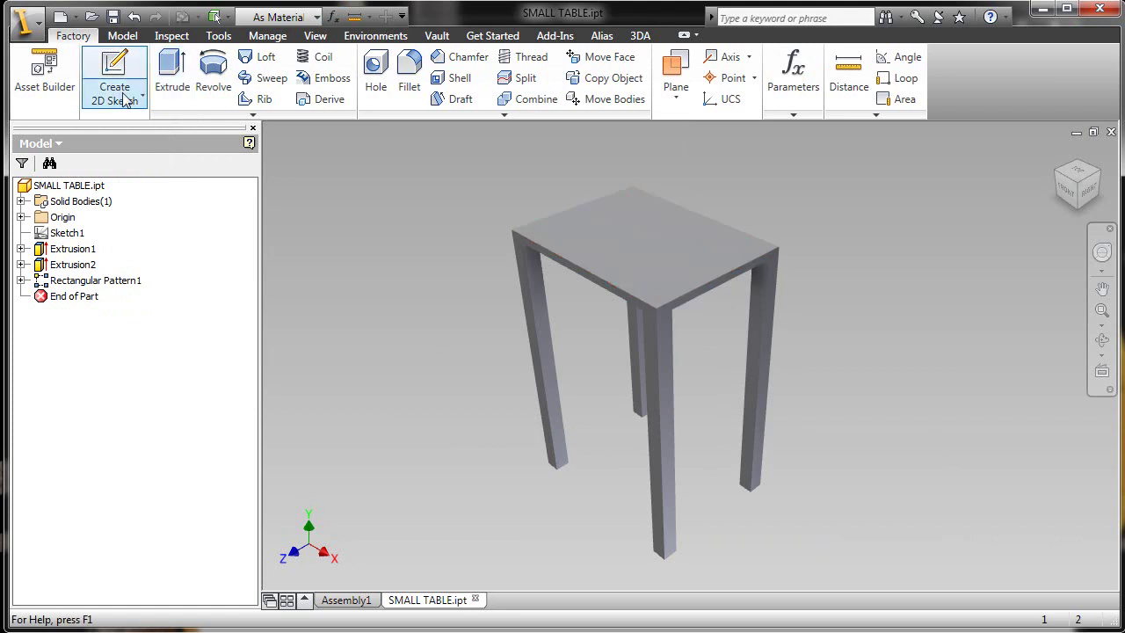
# - In Asset Builder, set the landing surface on the bottom face of the table legs
pyautogui.click(41, 70)
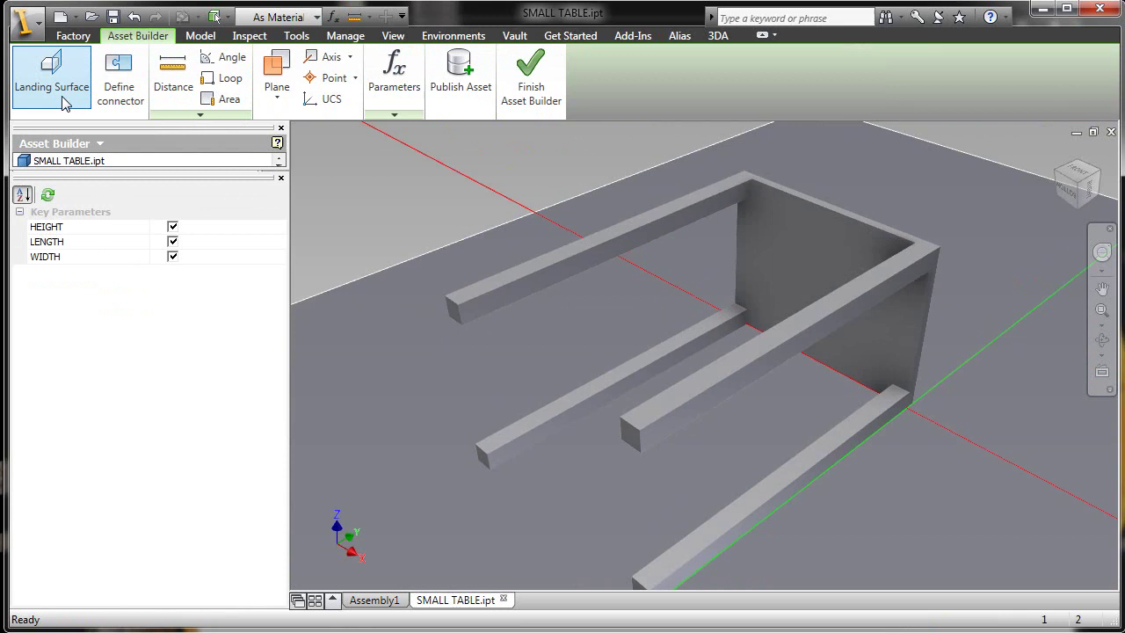
pyautogui.click(51, 97)
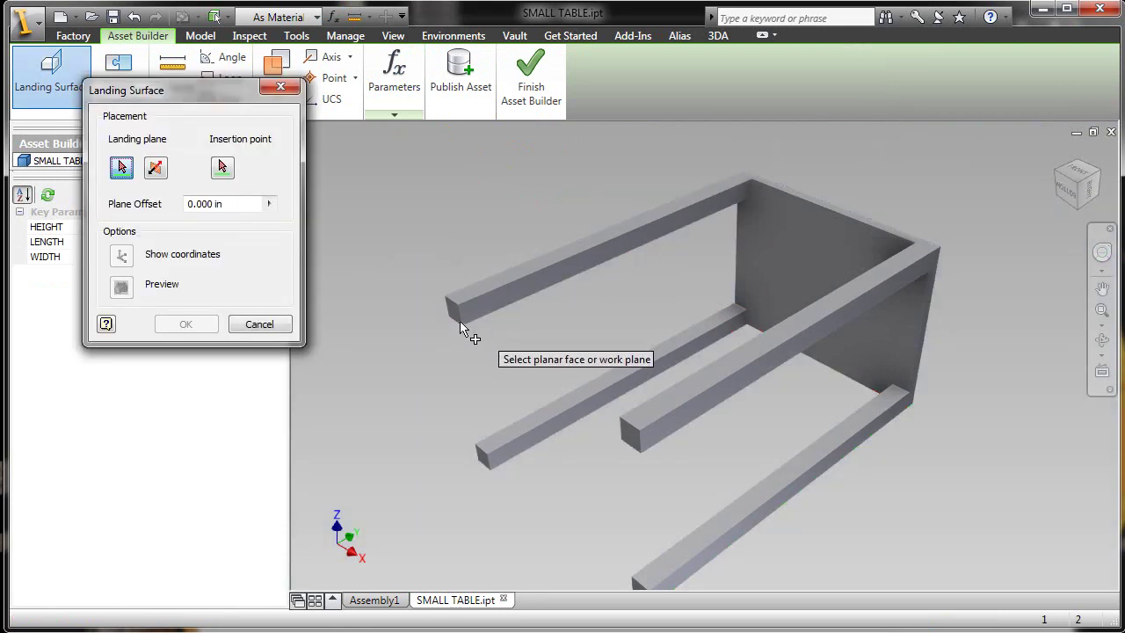
pyautogui.click(453, 310)
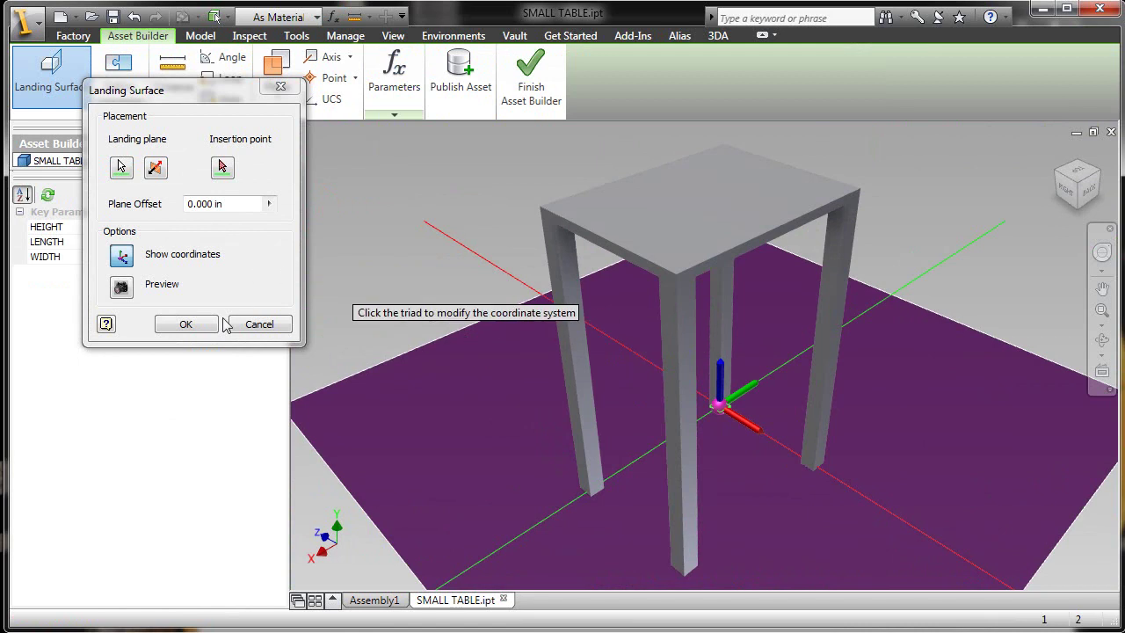
pyautogui.click(200, 323)
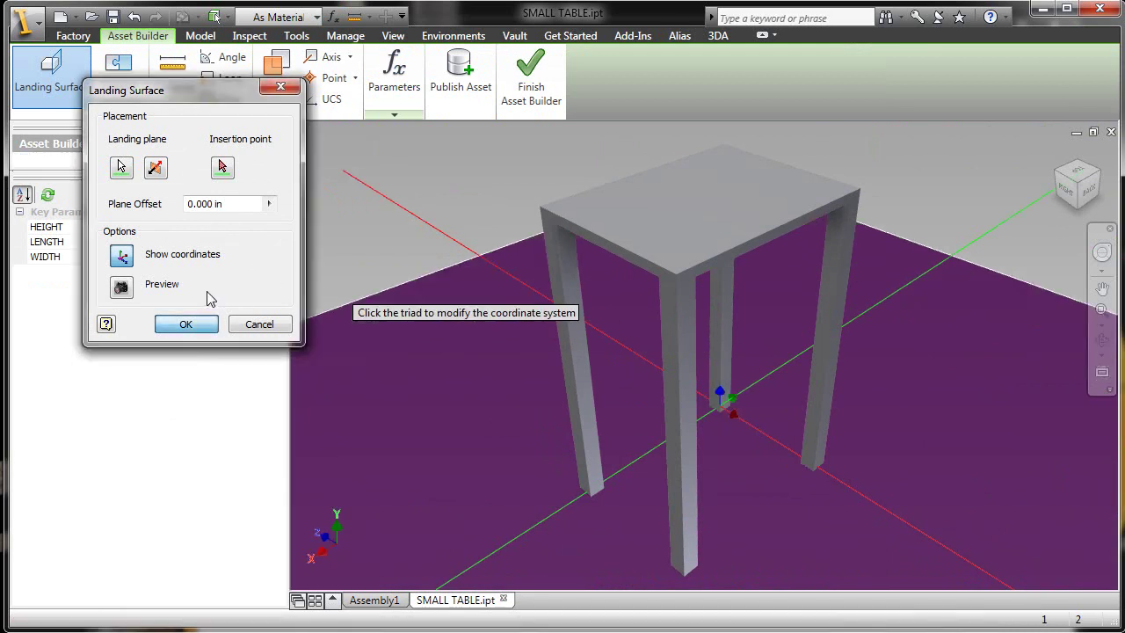
# - Place connectors on the tabletop's back edge and its front-left top edge
pyautogui.click(111, 104)
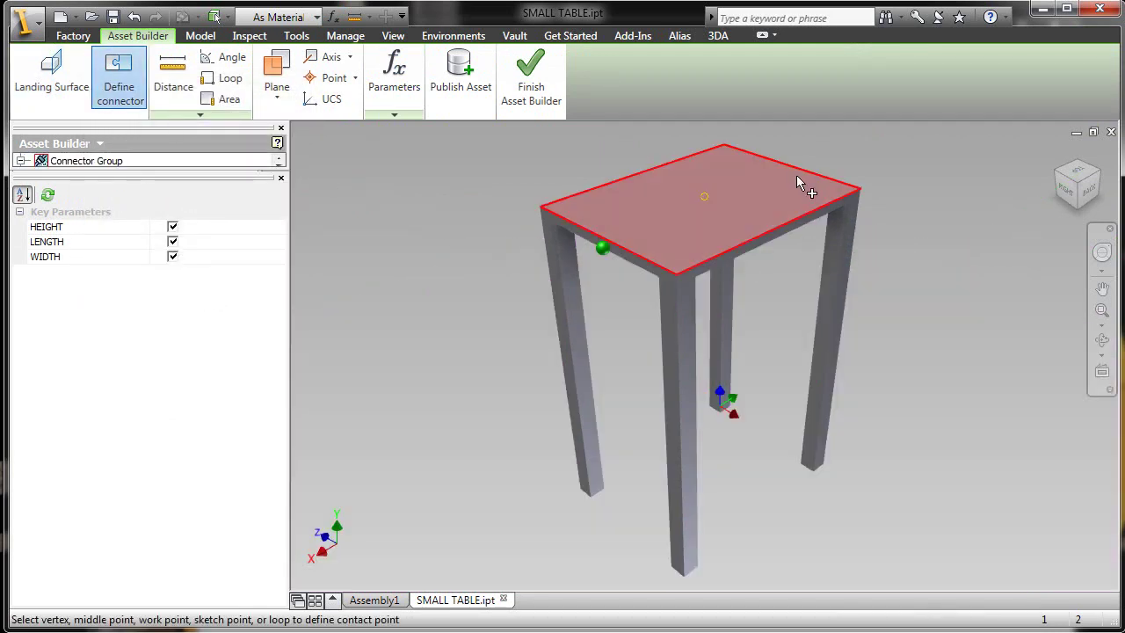
pyautogui.click(795, 170)
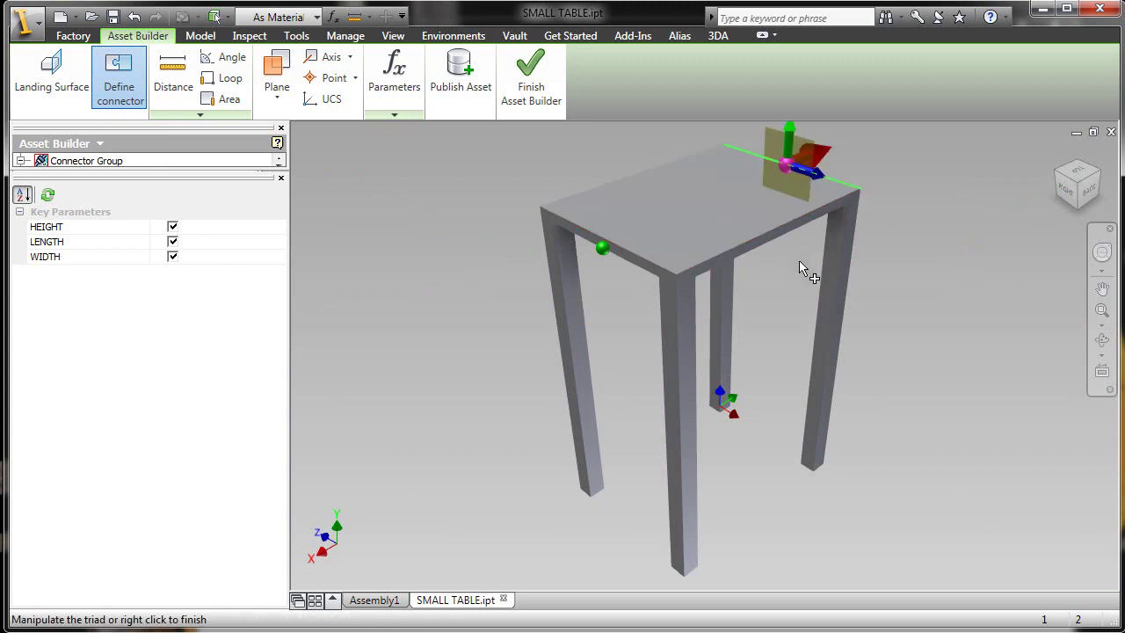
pyautogui.rightClick(859, 156)
pyautogui.click(896, 166)
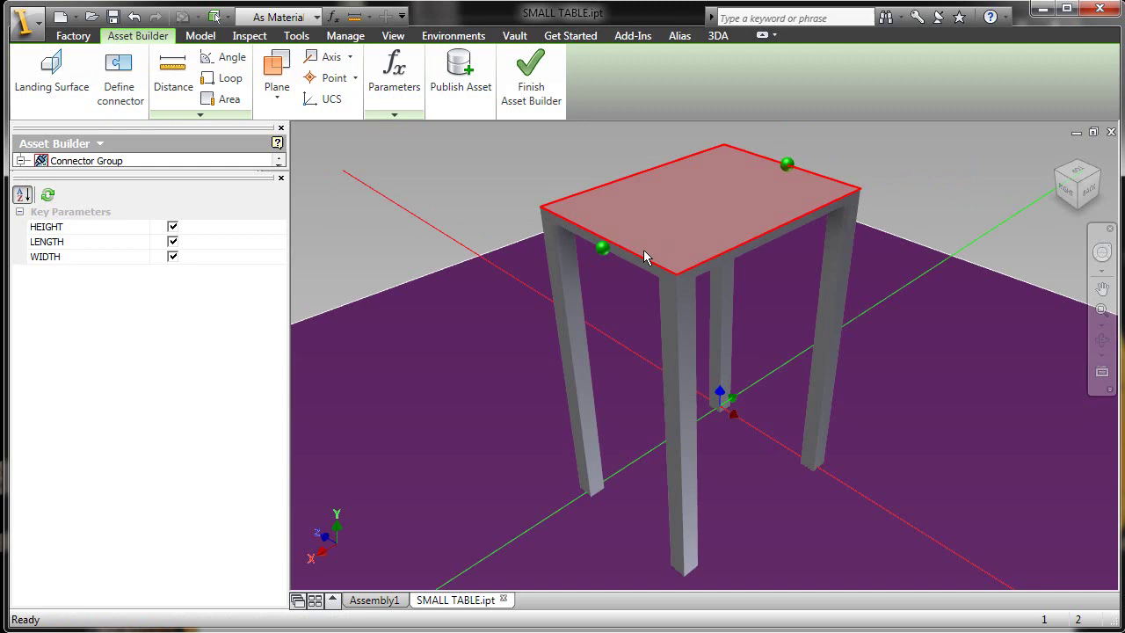
pyautogui.click(608, 252)
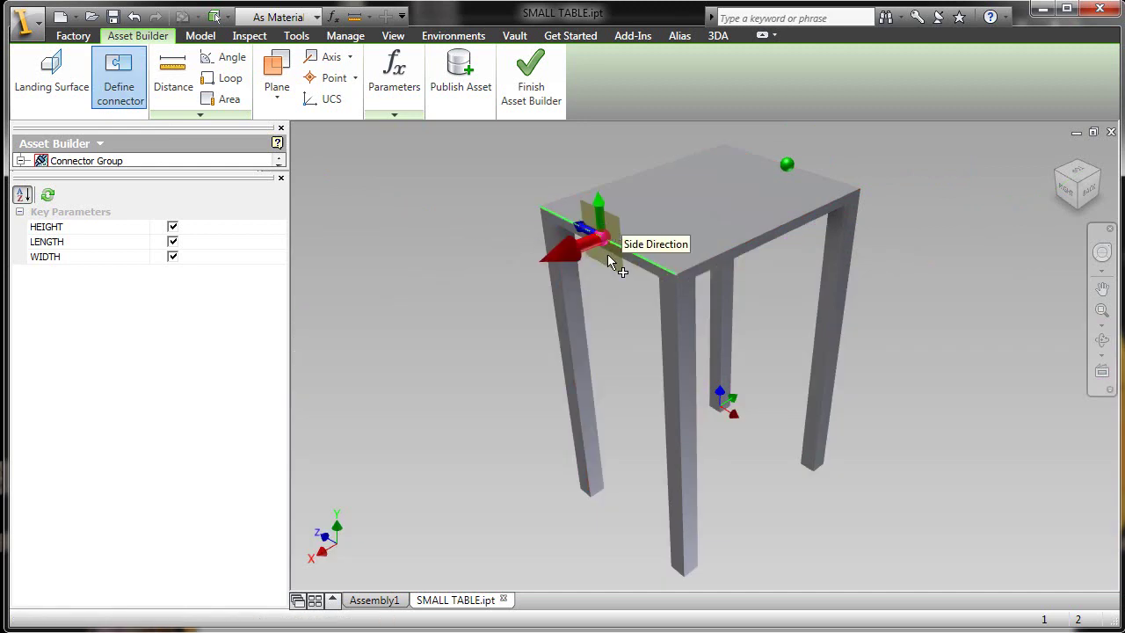
pyautogui.rightClick(604, 225)
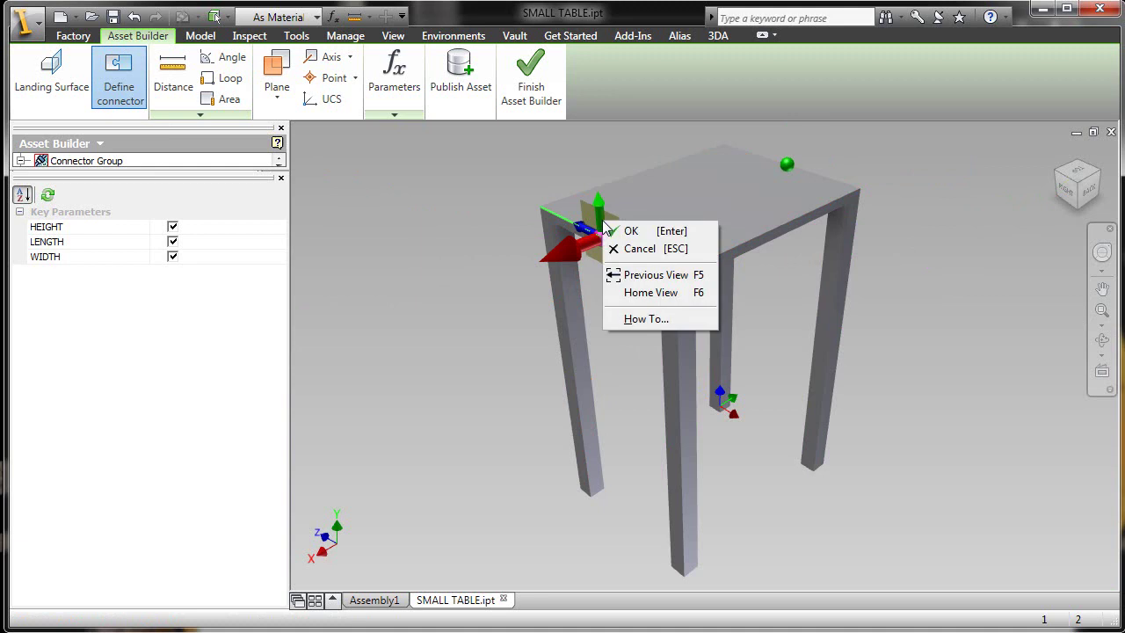
pyautogui.click(626, 231)
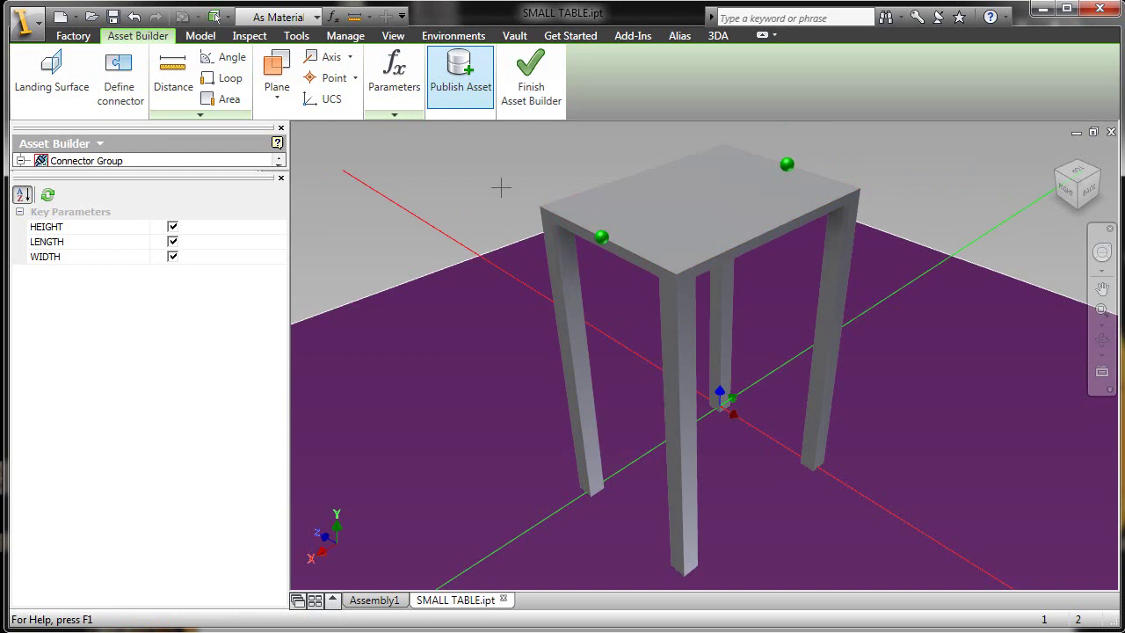
# - Start publishing the asset and create a TABLES folder under User Assets
pyautogui.click(460, 70)
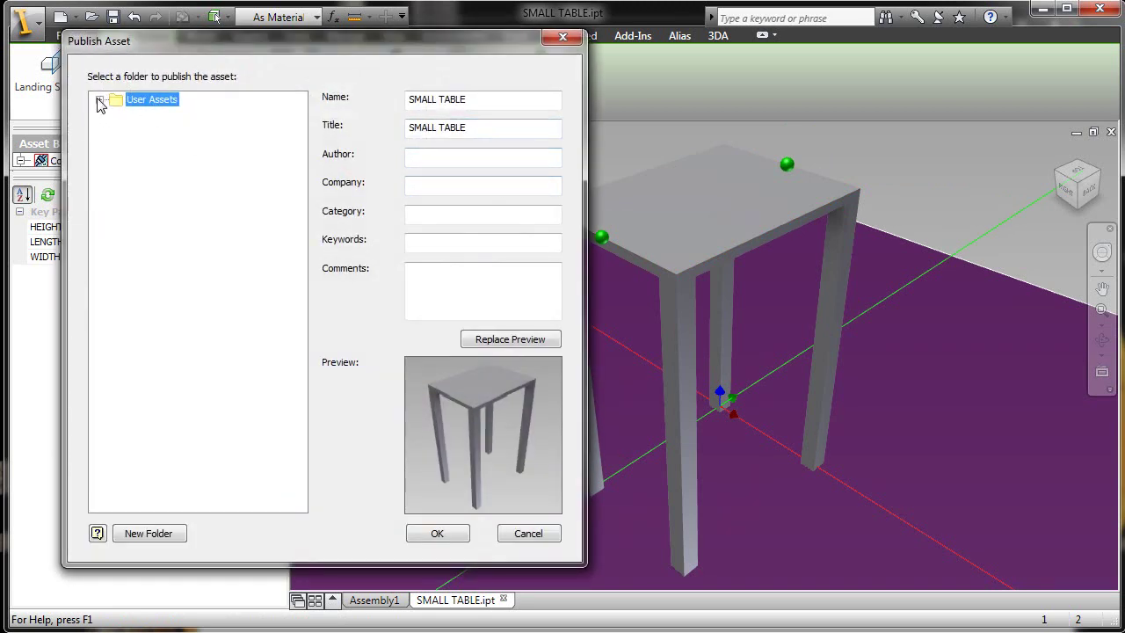
pyautogui.click(100, 100)
pyautogui.click(157, 538)
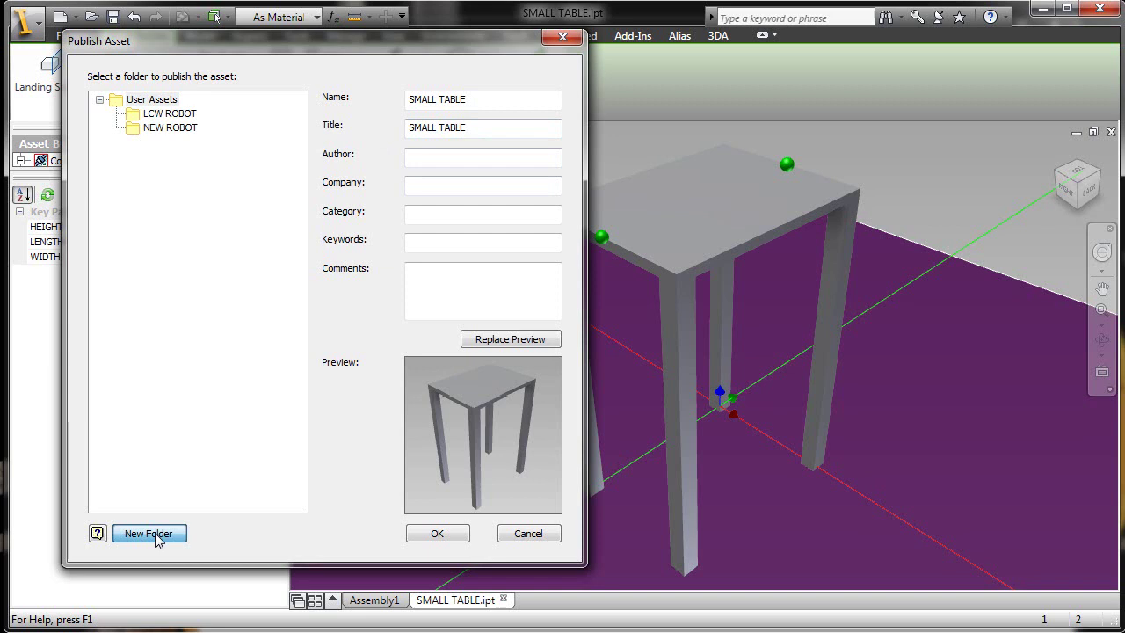
pyautogui.write('TABLES')
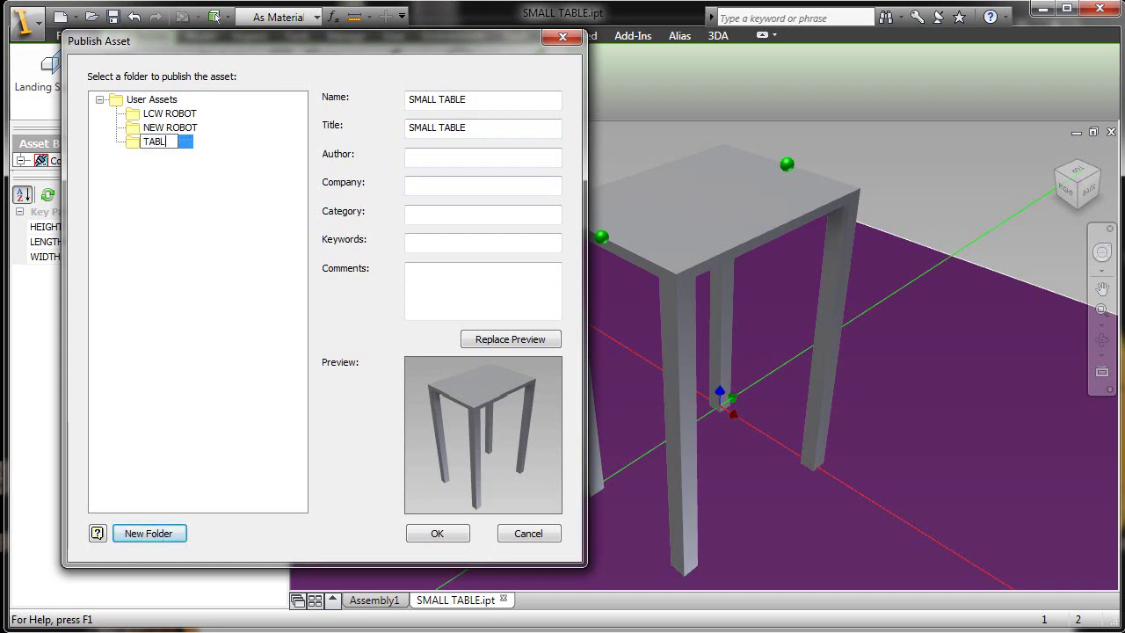
pyautogui.click(432, 155)
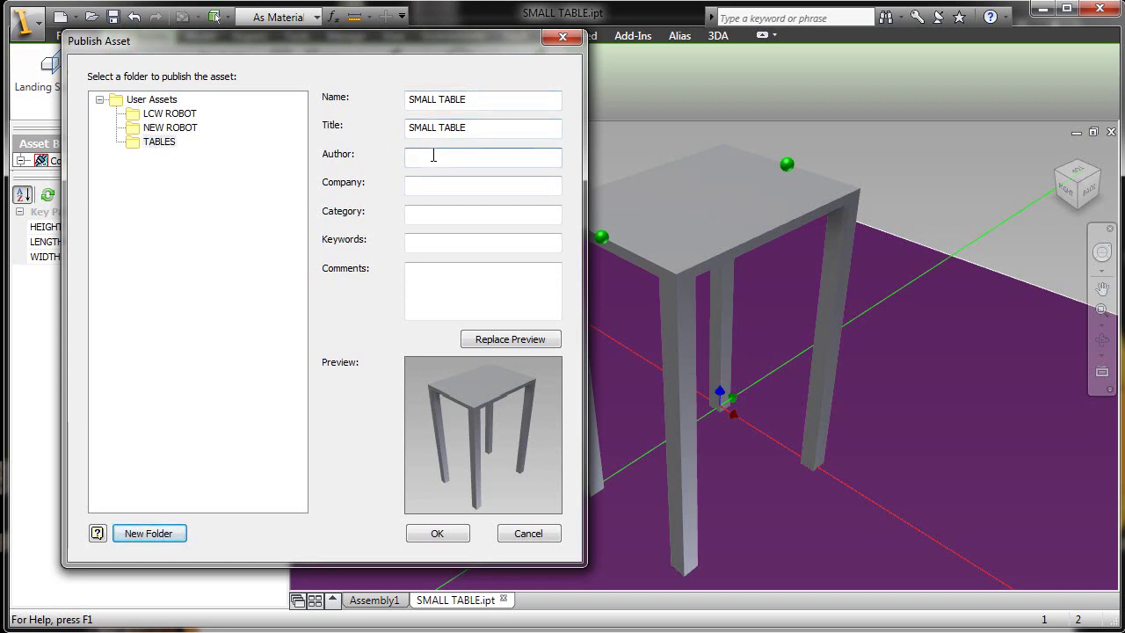
# - Enter the author, company AUTODESK, keywords SMALL WORK TABLE and a standard-heights comment, then publish
pyautogui.write('LCW')
pyautogui.click(482, 185)
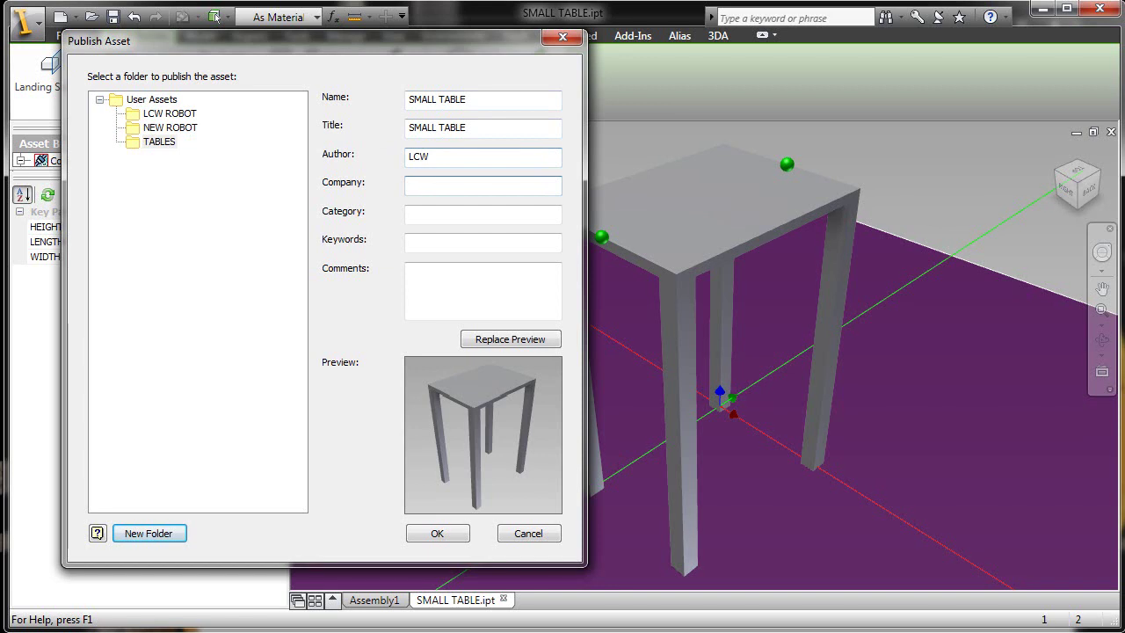
pyautogui.write('AUTODESK')
pyautogui.press('Tab')
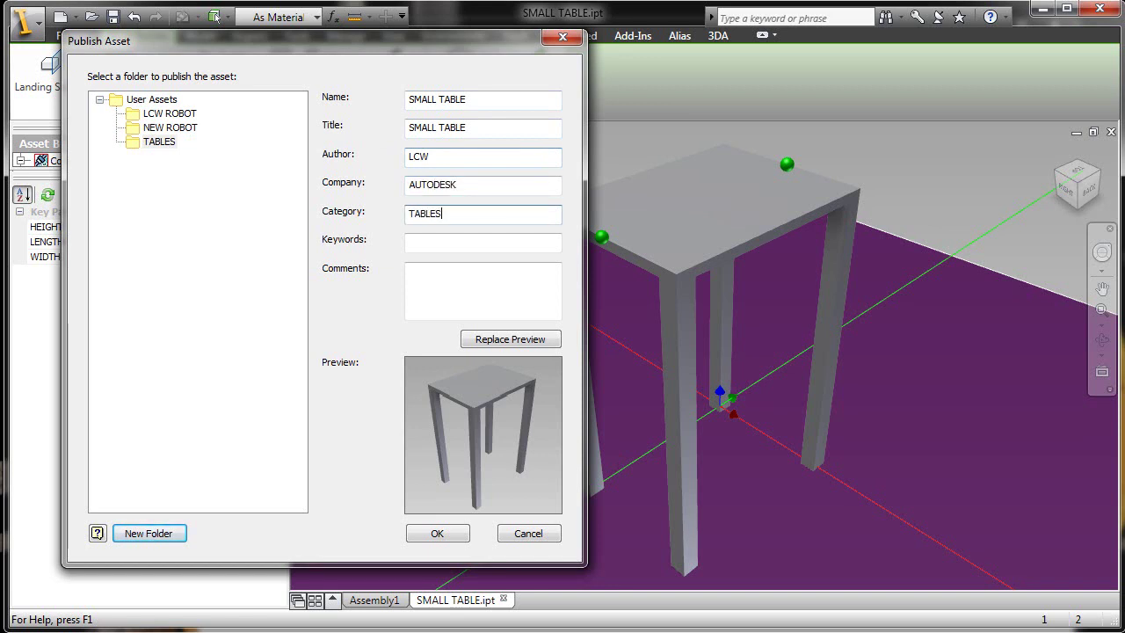
pyautogui.press('Tab')
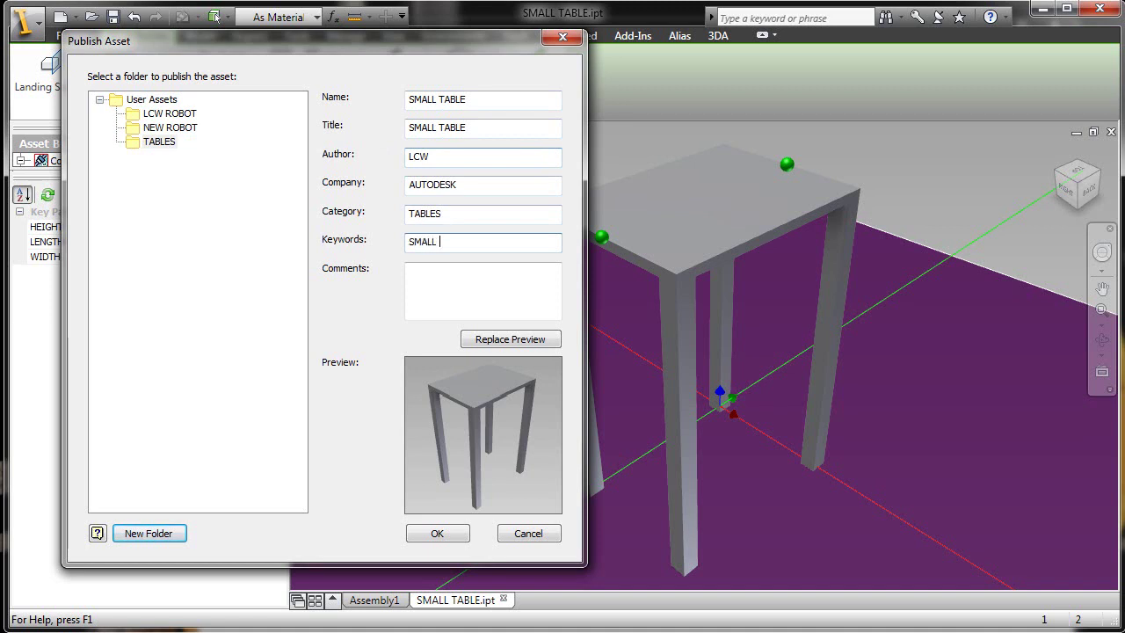
pyautogui.write('SMALL WORK TABLE')
pyautogui.press('Tab')
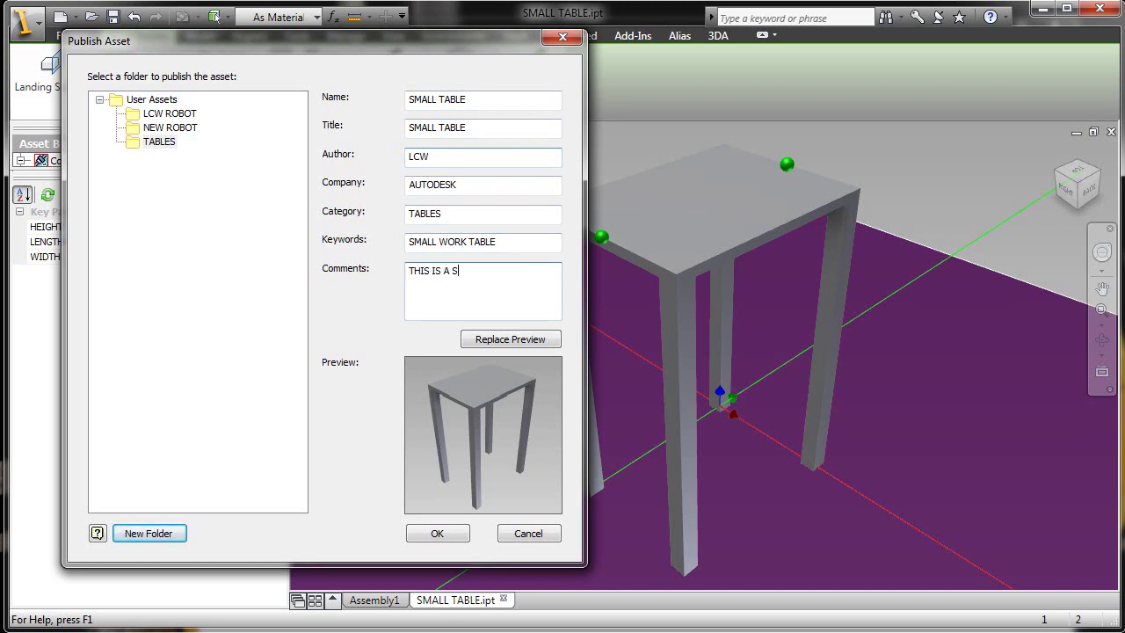
pyautogui.write('THIS IS A SMALL TABLE WITH ST')
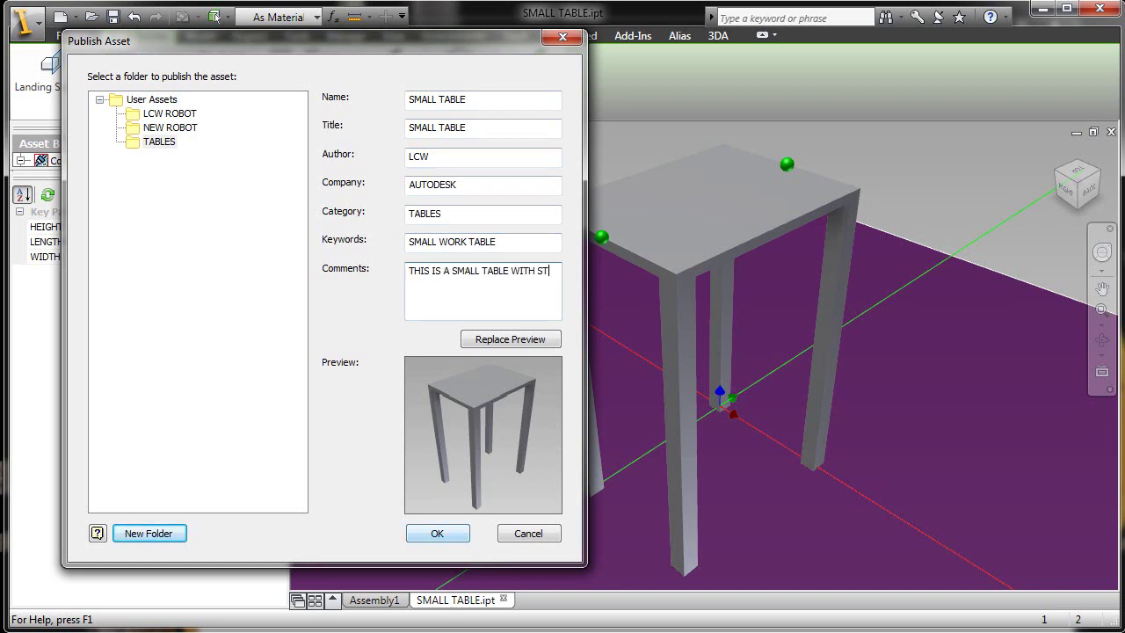
pyautogui.write('ANDARD HEIGHTS')
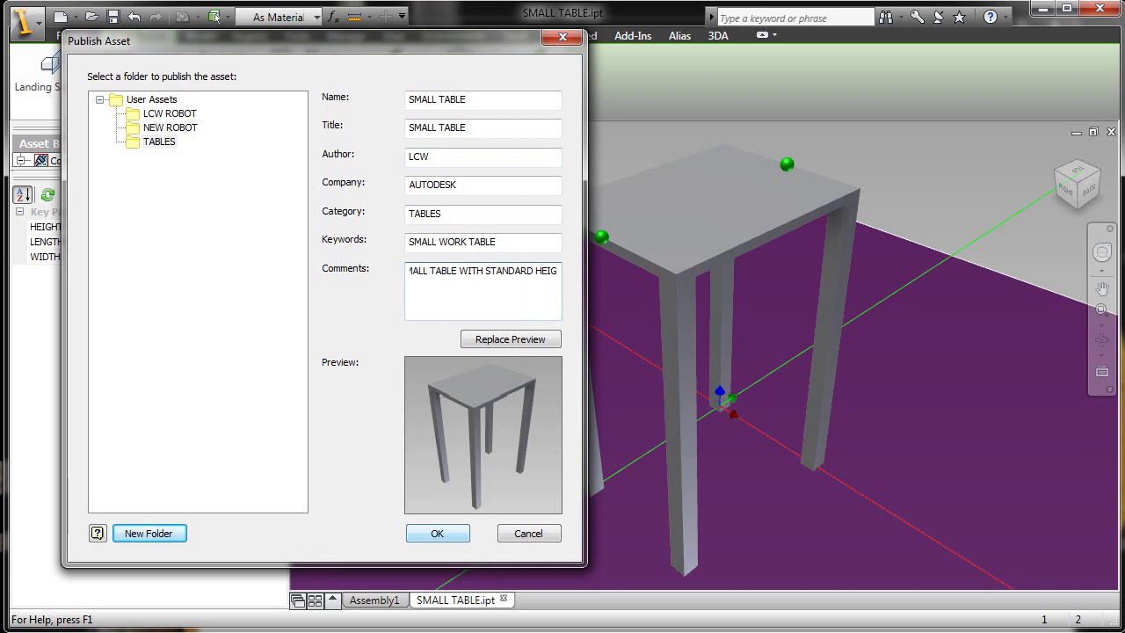
pyautogui.click(437, 533)
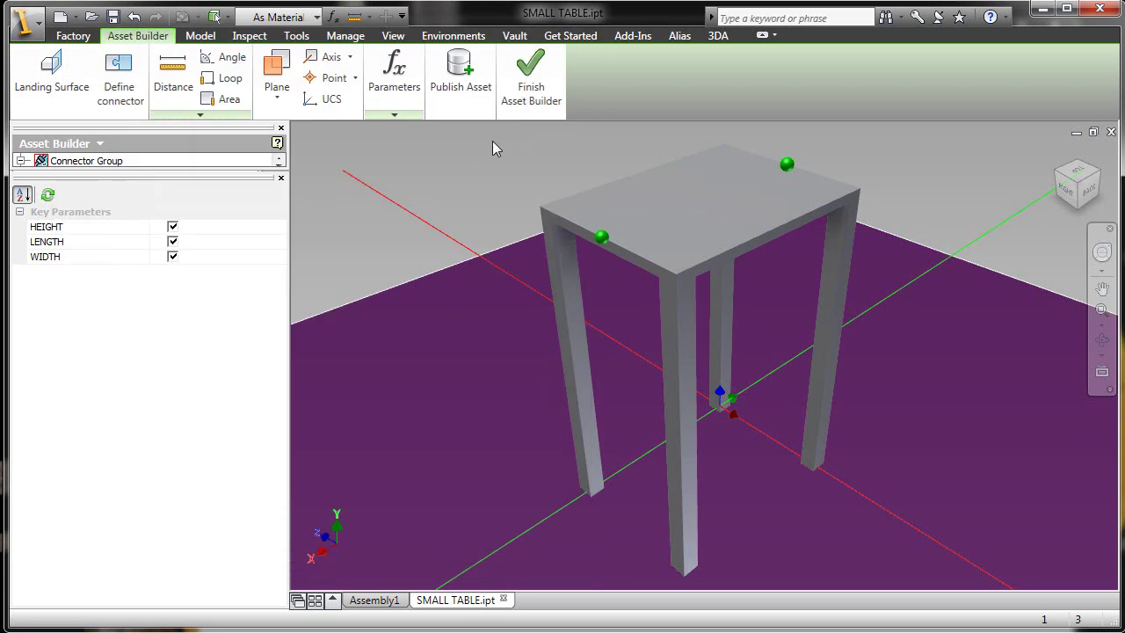
# - Finish the table asset, return to Assembly1, and open the TABLES asset folder
pyautogui.click(531, 79)
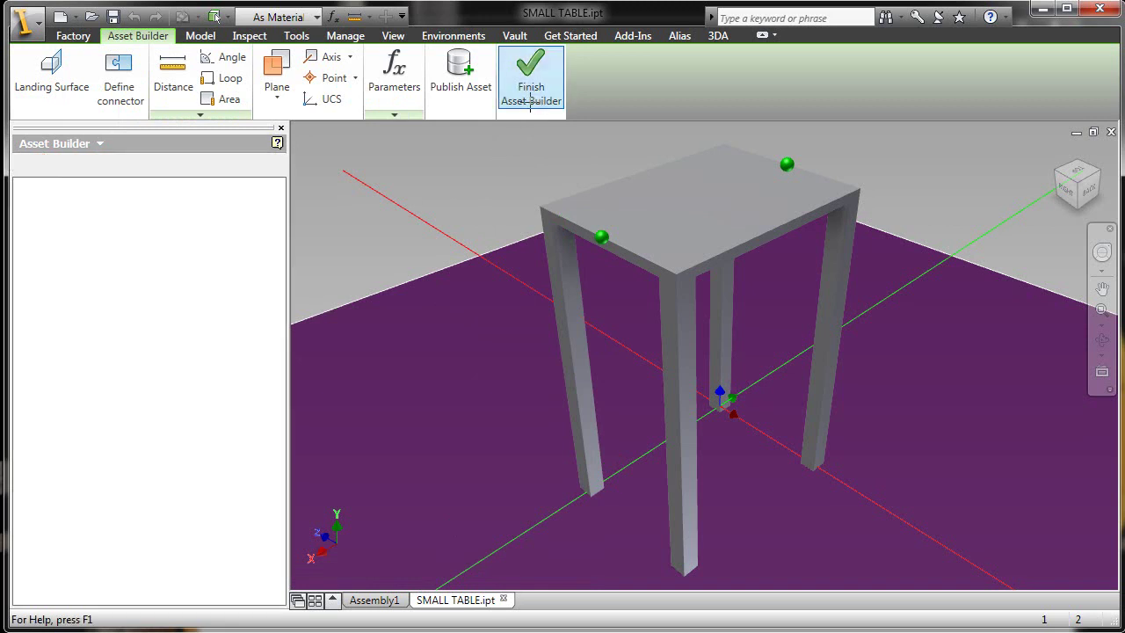
pyautogui.click(1110, 131)
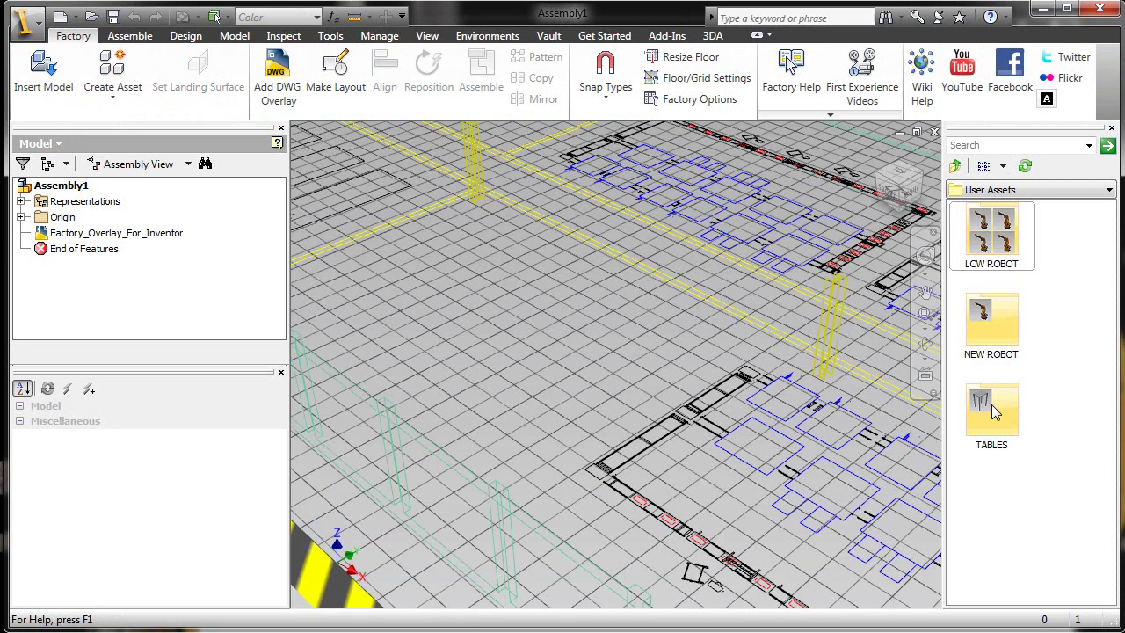
pyautogui.doubleClick(990, 419)
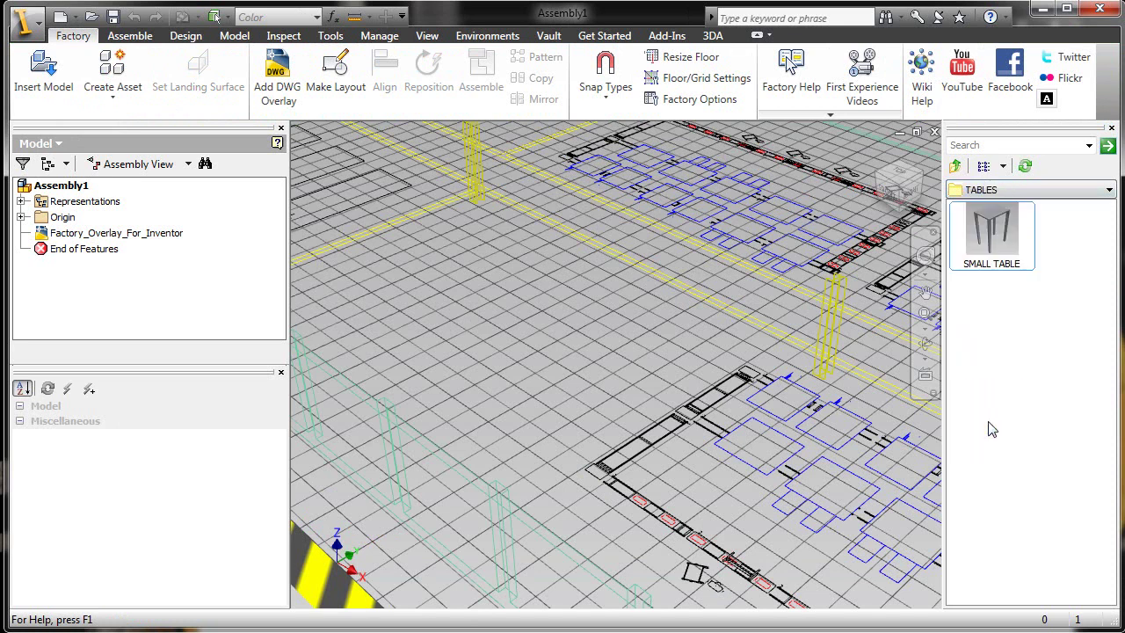
# - Place a SMALL TABLE instance on the factory floor at 0 degrees rotation
pyautogui.moveTo(989, 246); pyautogui.dragTo(481, 361)
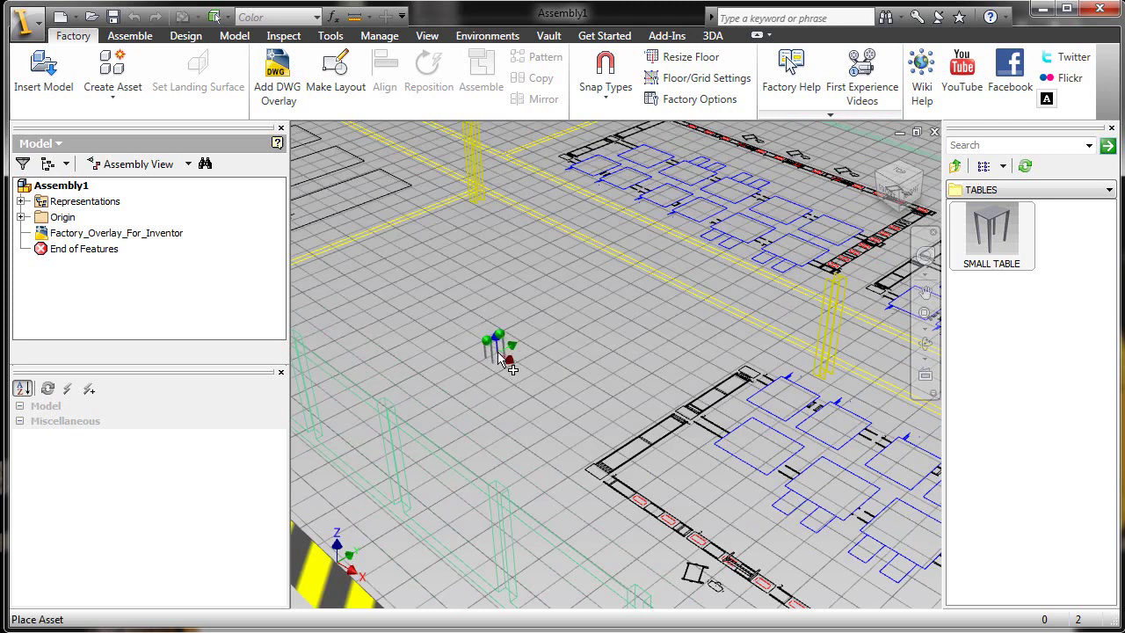
pyautogui.click(608, 387)
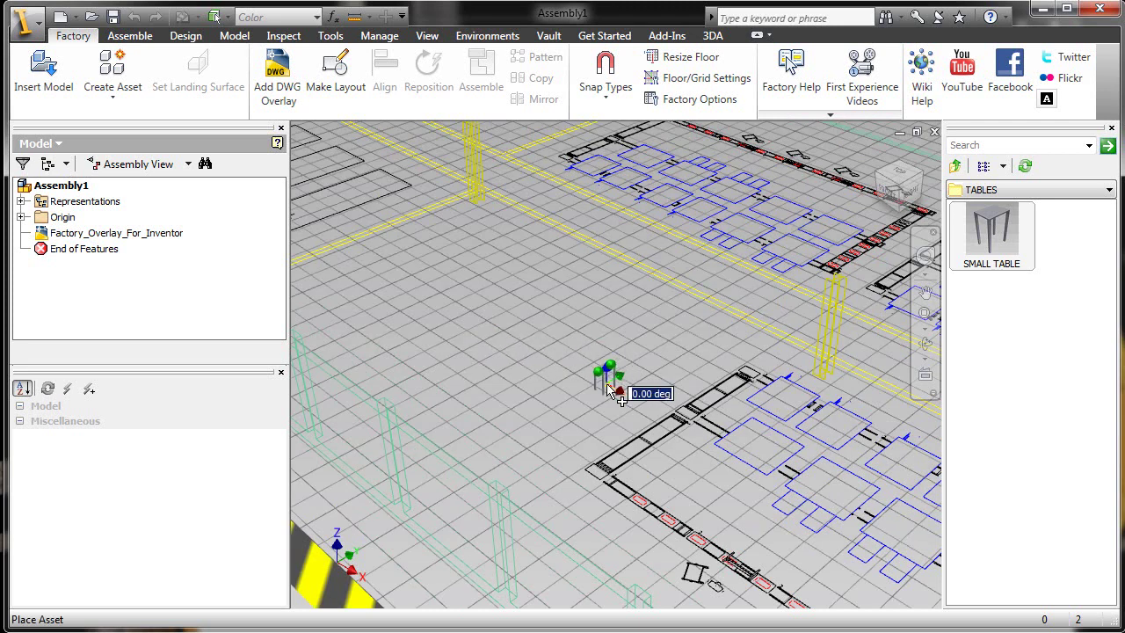
pyautogui.press('Return')
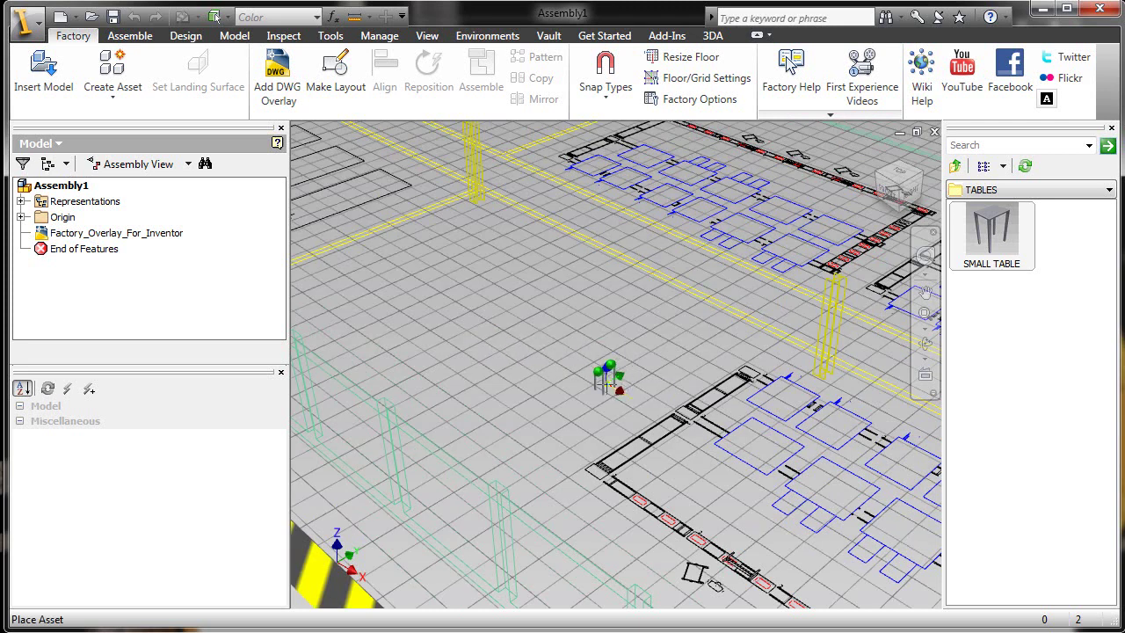
pyautogui.scroll(8, 607, 384)
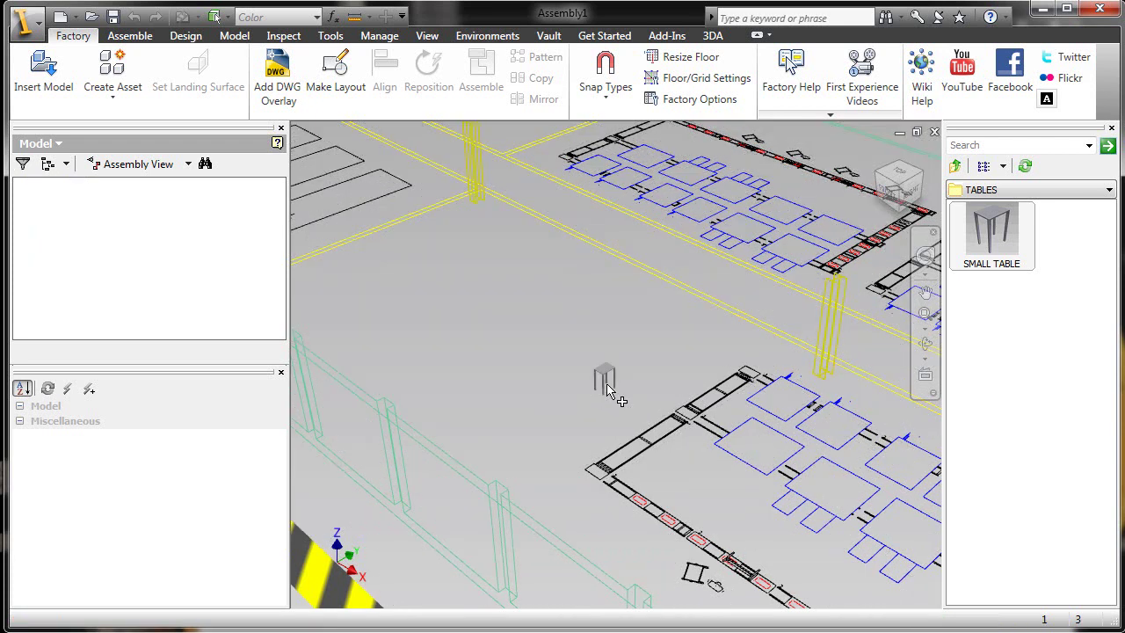
pyautogui.scroll(-8, 519, 274)
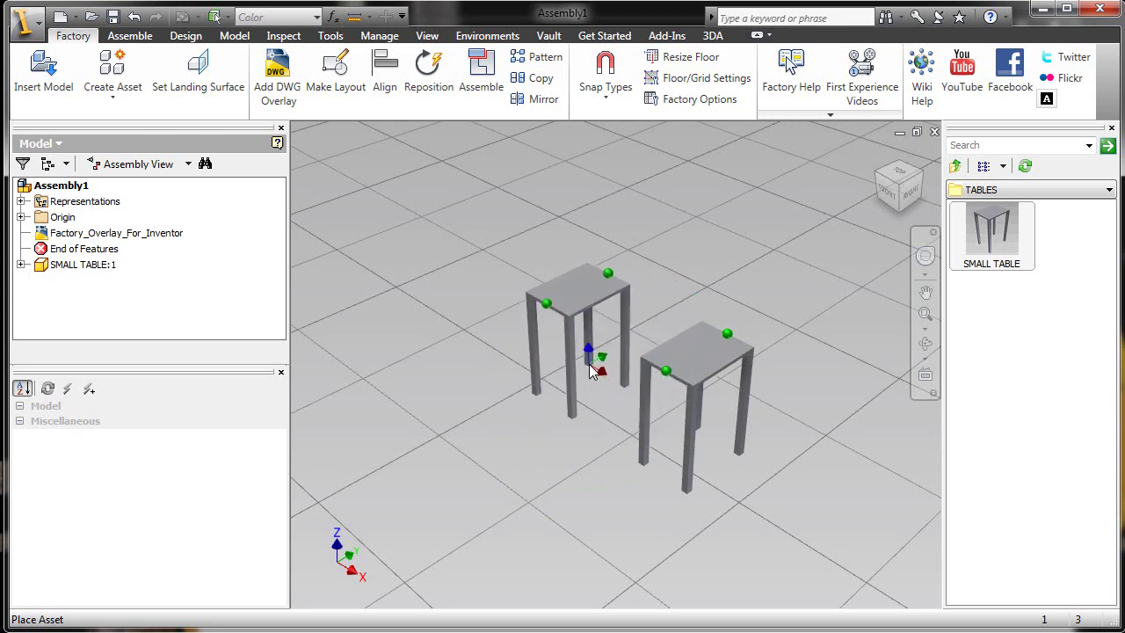
# - Stop placing tables and update SMALL TABLE:1 to a 29 in height
pyautogui.press('Escape')
pyautogui.click(705, 355)
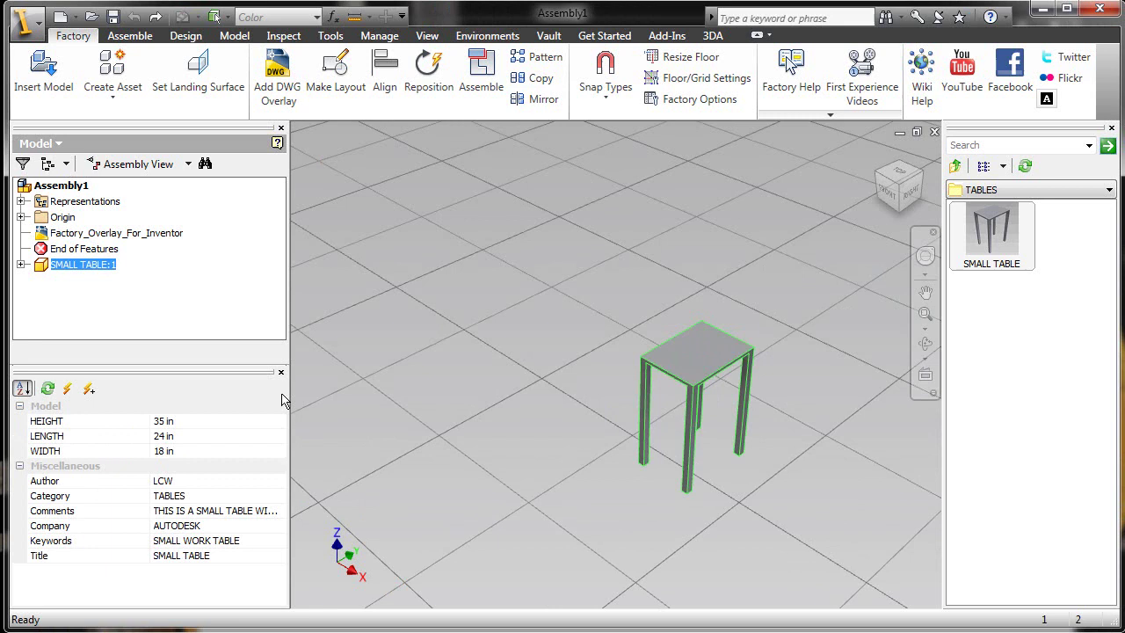
pyautogui.click(208, 422)
pyautogui.click(280, 422)
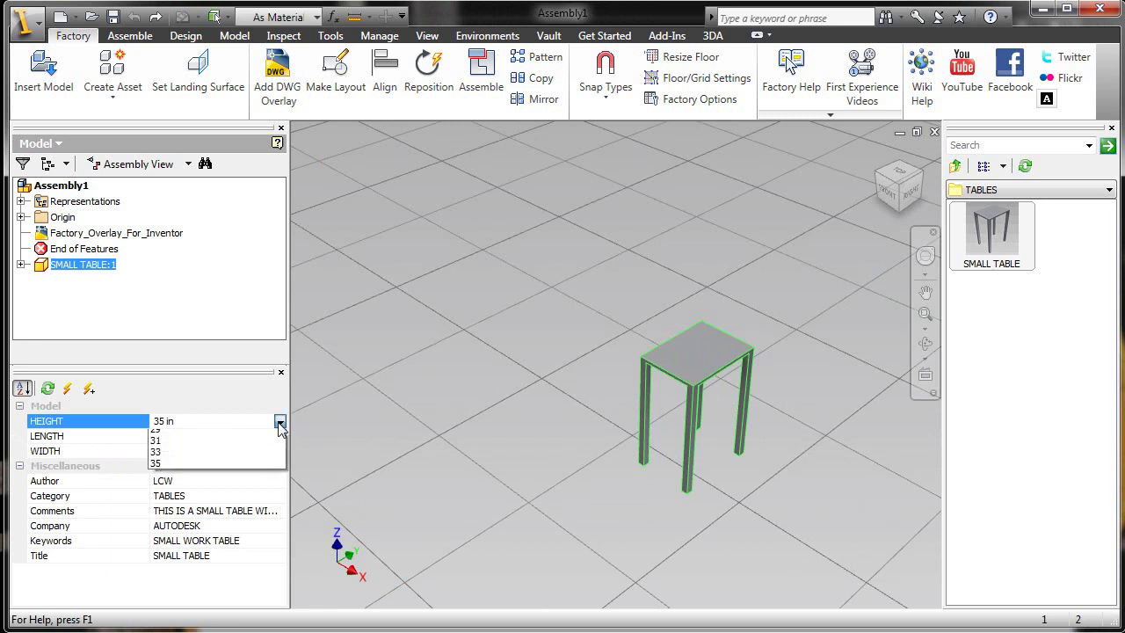
pyautogui.click(207, 436)
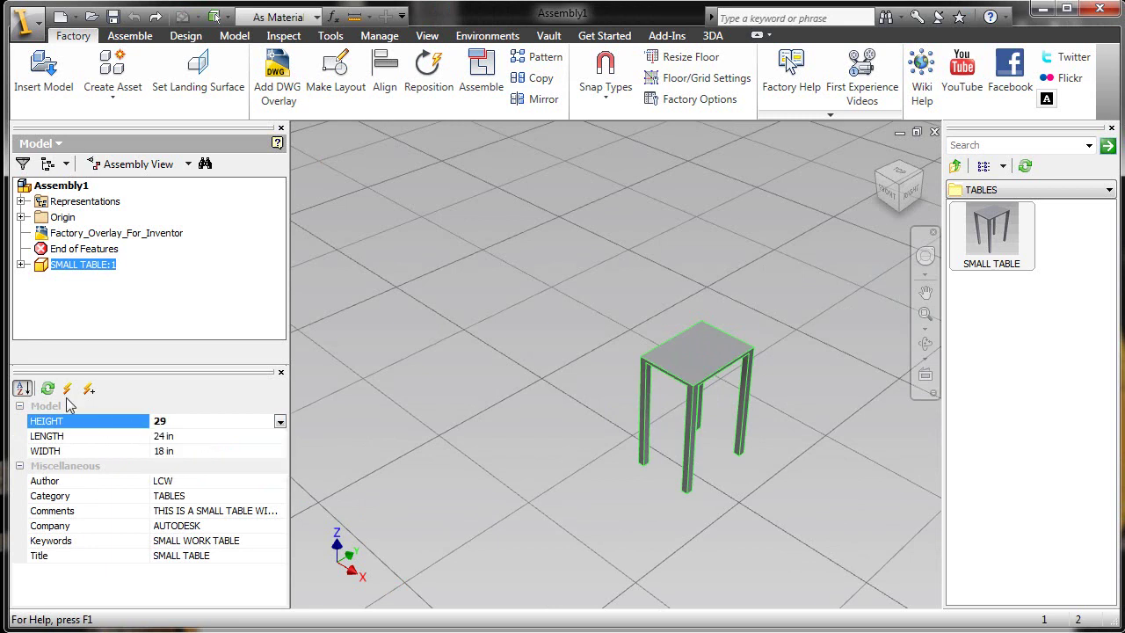
pyautogui.click(67, 389)
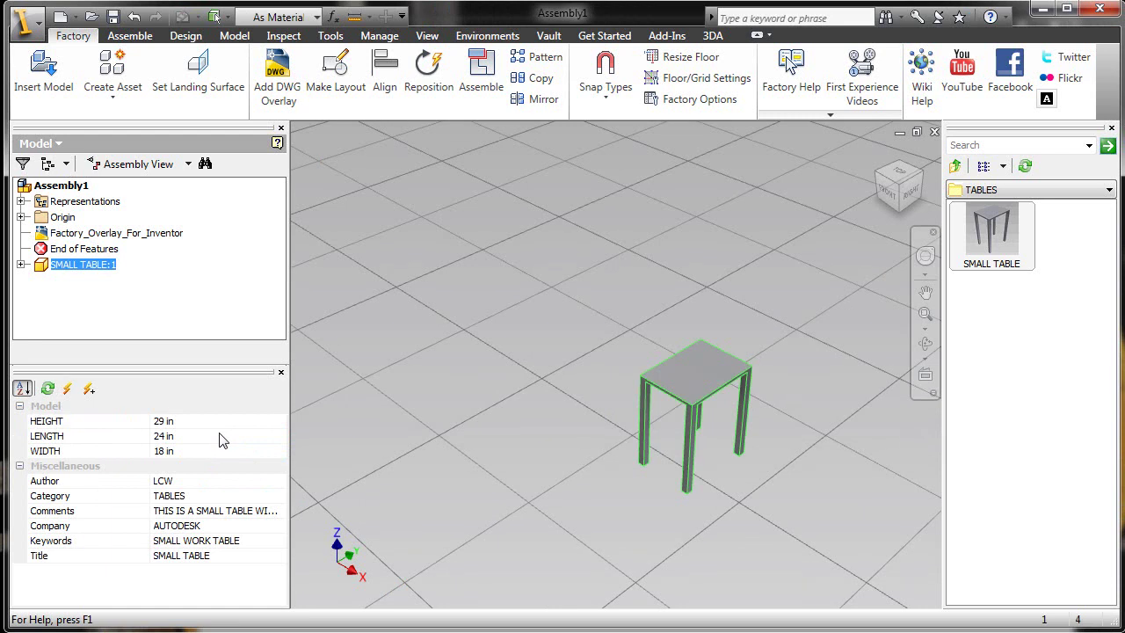
# - Update SMALL TABLE:1 back to 35 in and clear the selection
pyautogui.scroll(-2, 693, 414)
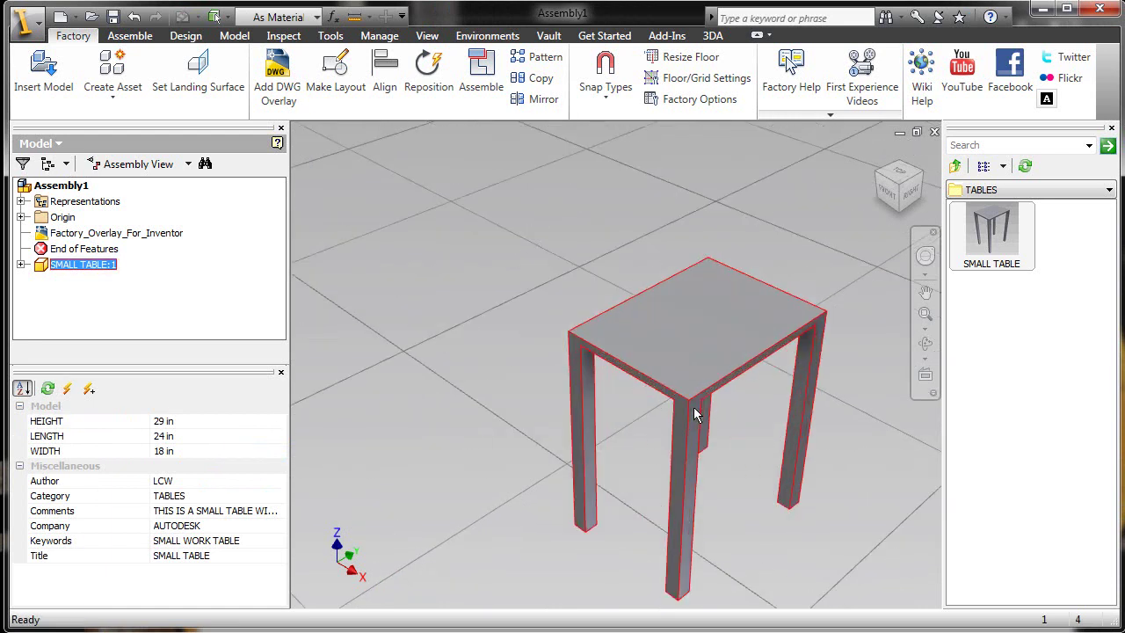
pyautogui.click(187, 423)
pyautogui.click(279, 422)
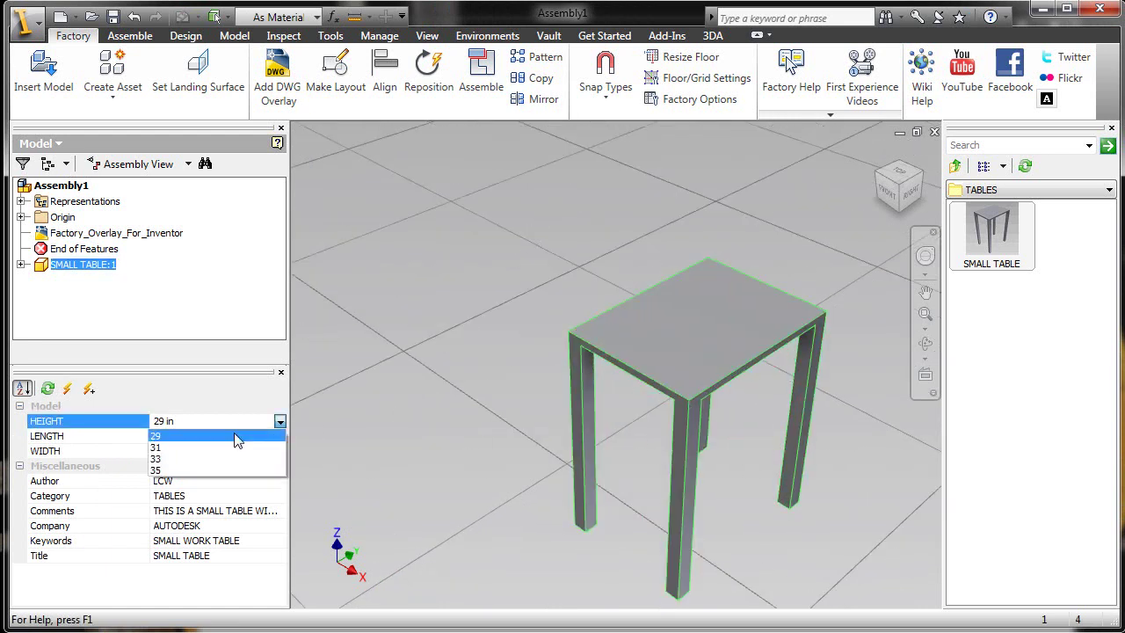
pyautogui.click(201, 470)
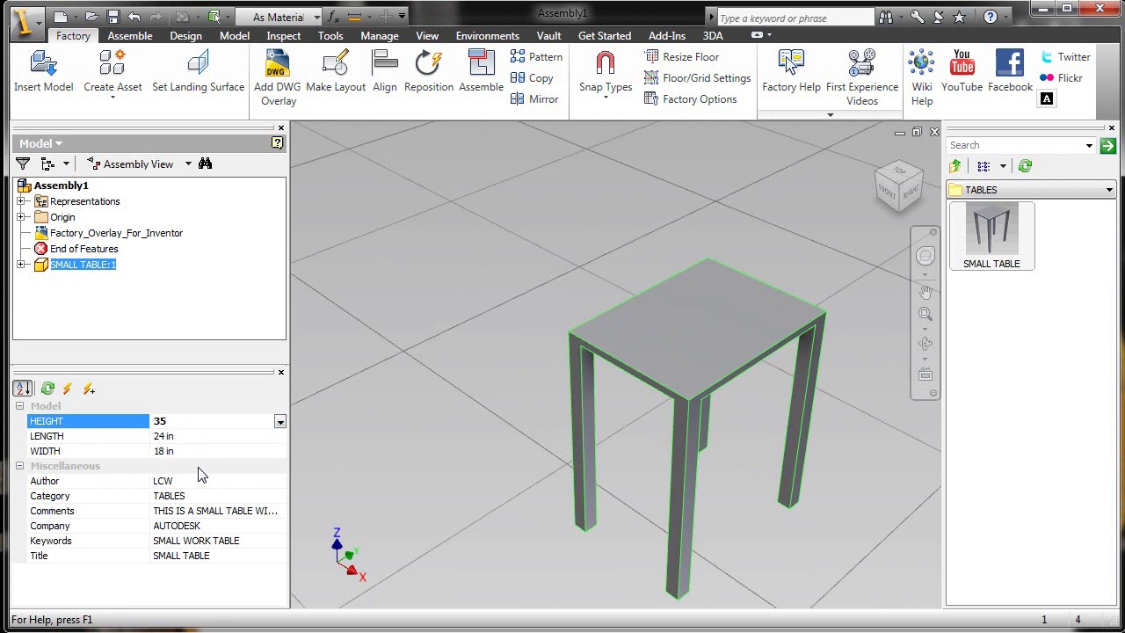
pyautogui.click(67, 388)
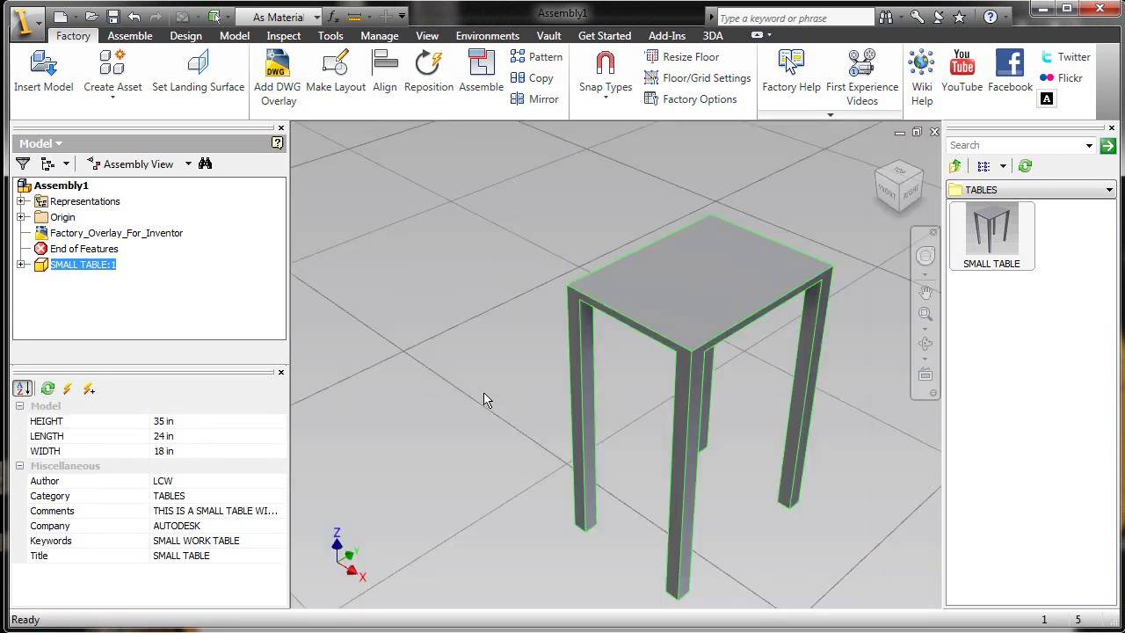
pyautogui.click(467, 400)
# - Place a second SMALL TABLE rotated 90 degrees beside the first
pyautogui.moveTo(477, 396); pyautogui.dragTo(544, 406, button='middle')
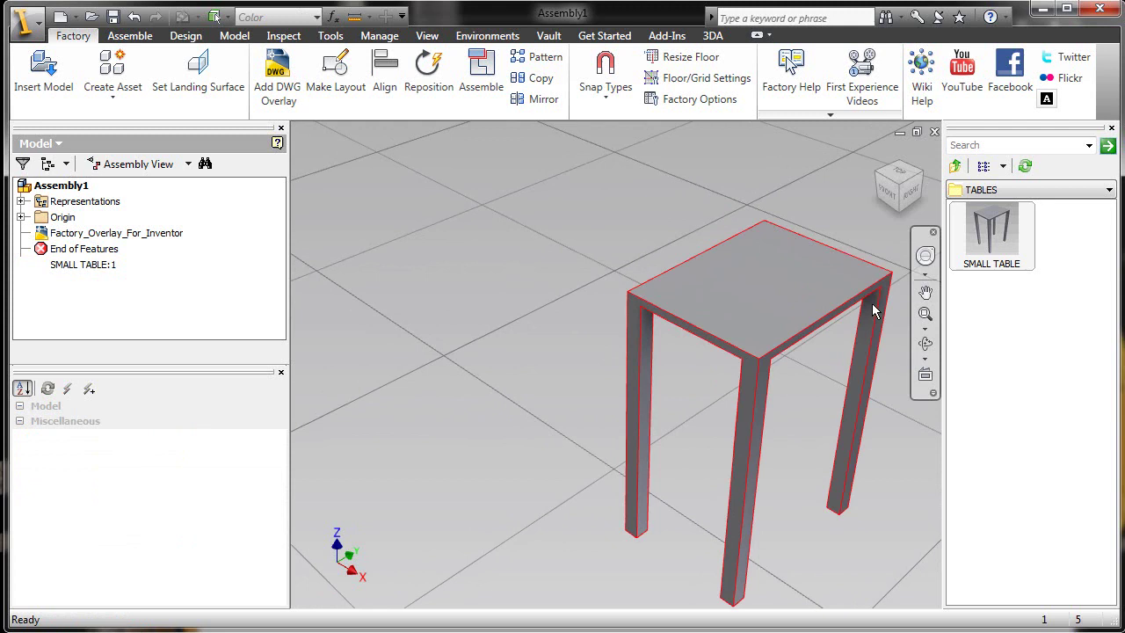
pyautogui.moveTo(996, 249); pyautogui.dragTo(501, 333)
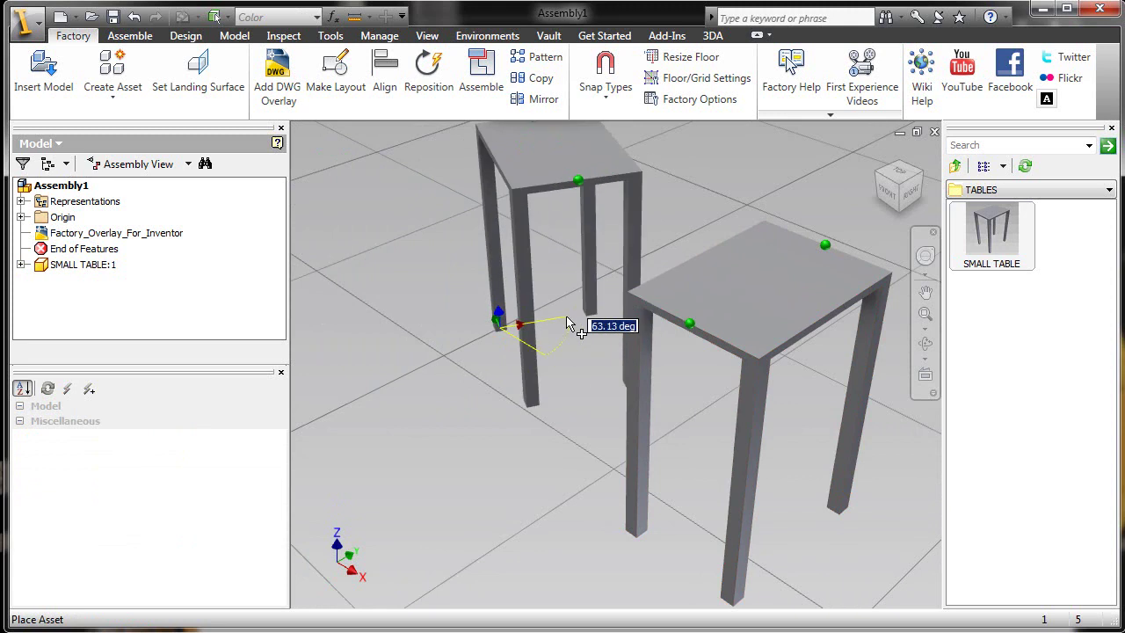
pyautogui.write('90')
pyautogui.press('Return')
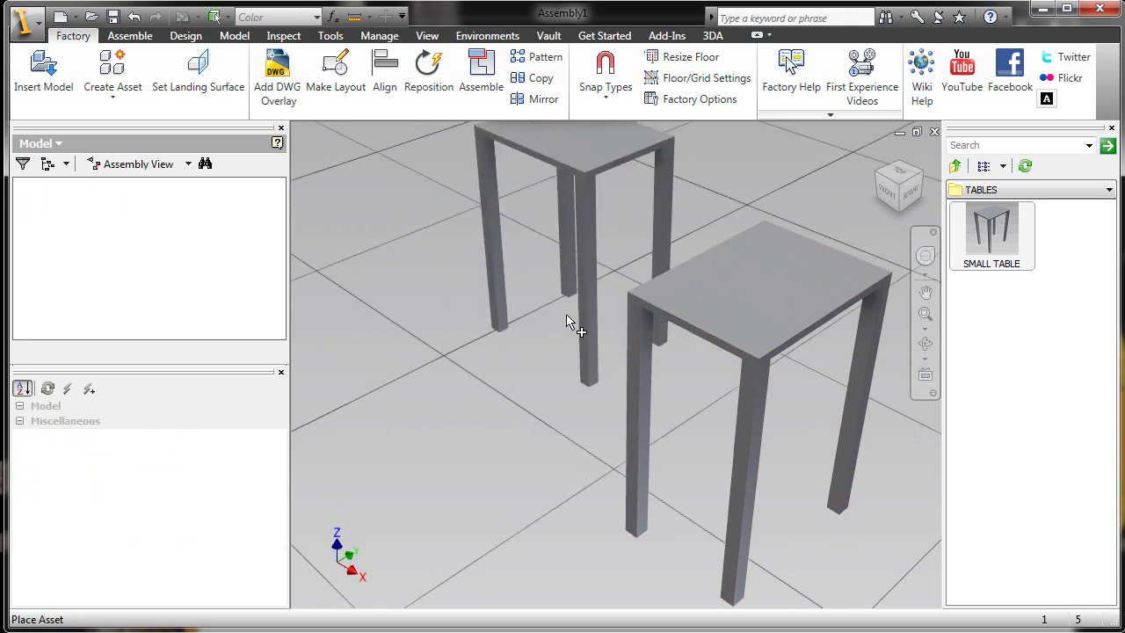
pyautogui.scroll(-3, 567, 327)
pyautogui.keyDown('shift'); pyautogui.moveTo(539, 372); pyautogui.dragTo(541, 425, button='middle'); pyautogui.keyUp('shift')
pyautogui.press('Escape')
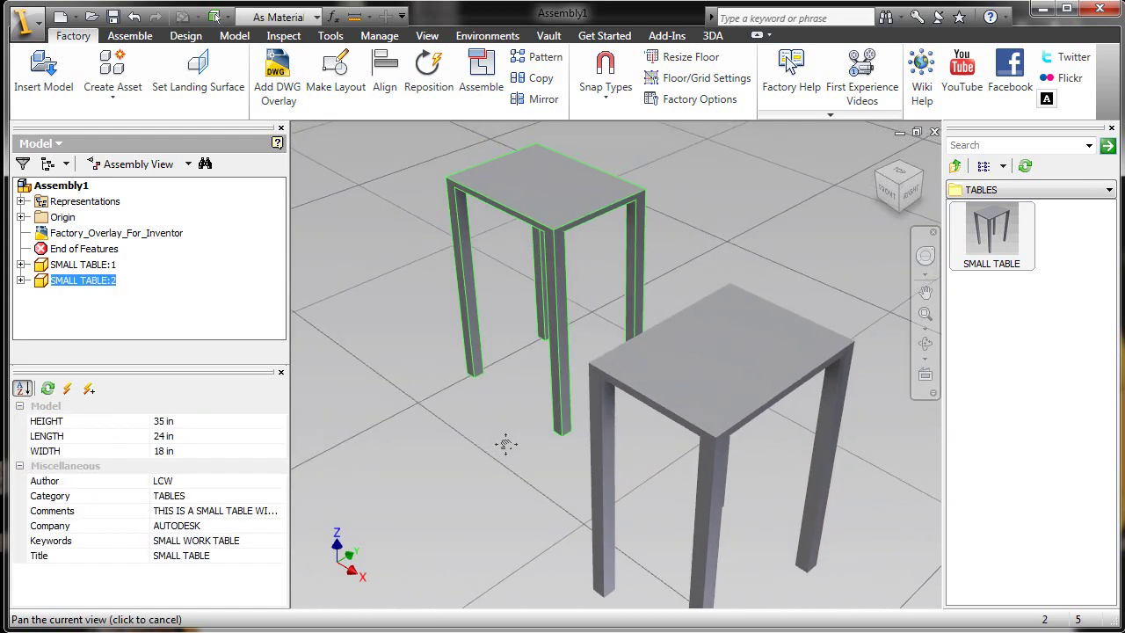
# - Set the selected table's HEIGHT to 29 in and update it
pyautogui.click(197, 422)
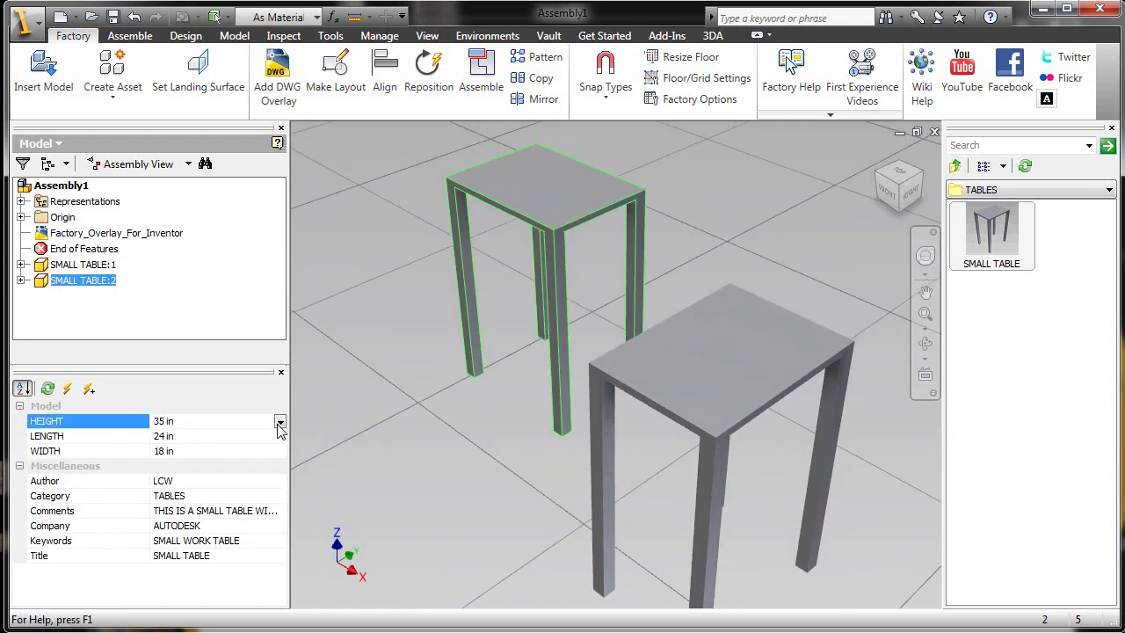
pyautogui.click(280, 424)
pyautogui.click(220, 436)
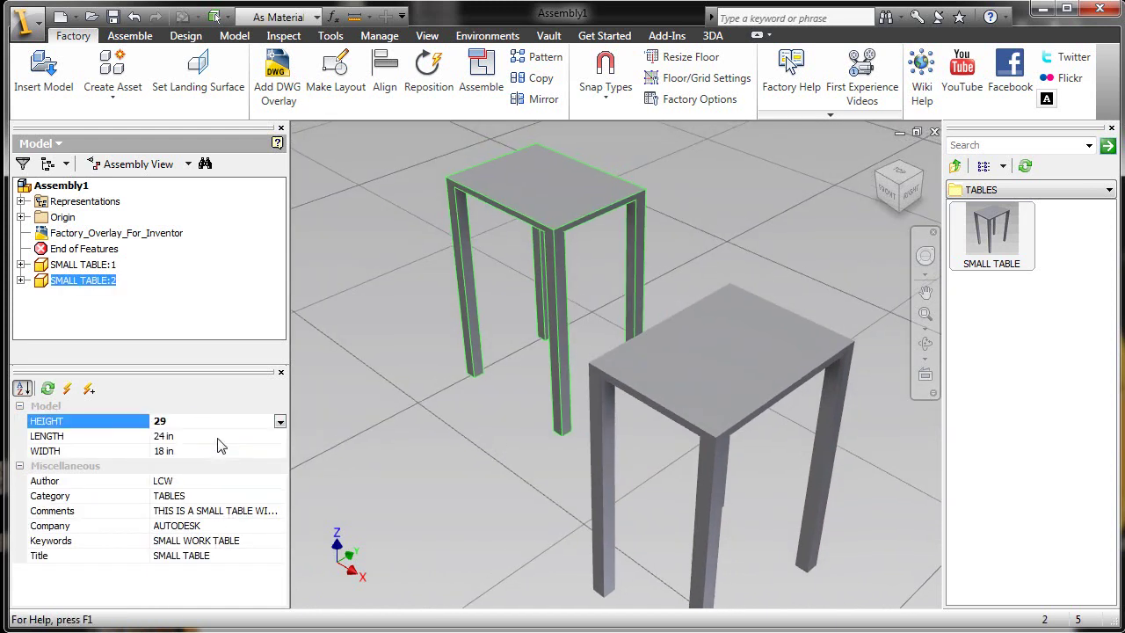
pyautogui.click(67, 390)
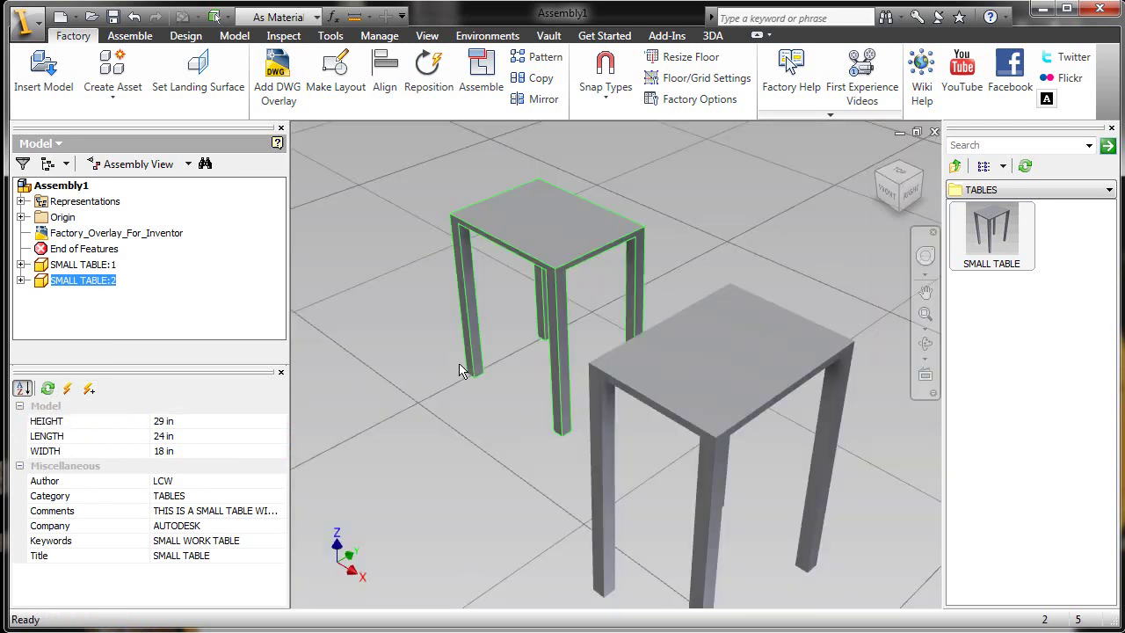
pyautogui.keyDown('shift'); pyautogui.moveTo(545, 404); pyautogui.dragTo(552, 442, button='middle'); pyautogui.keyUp('shift')
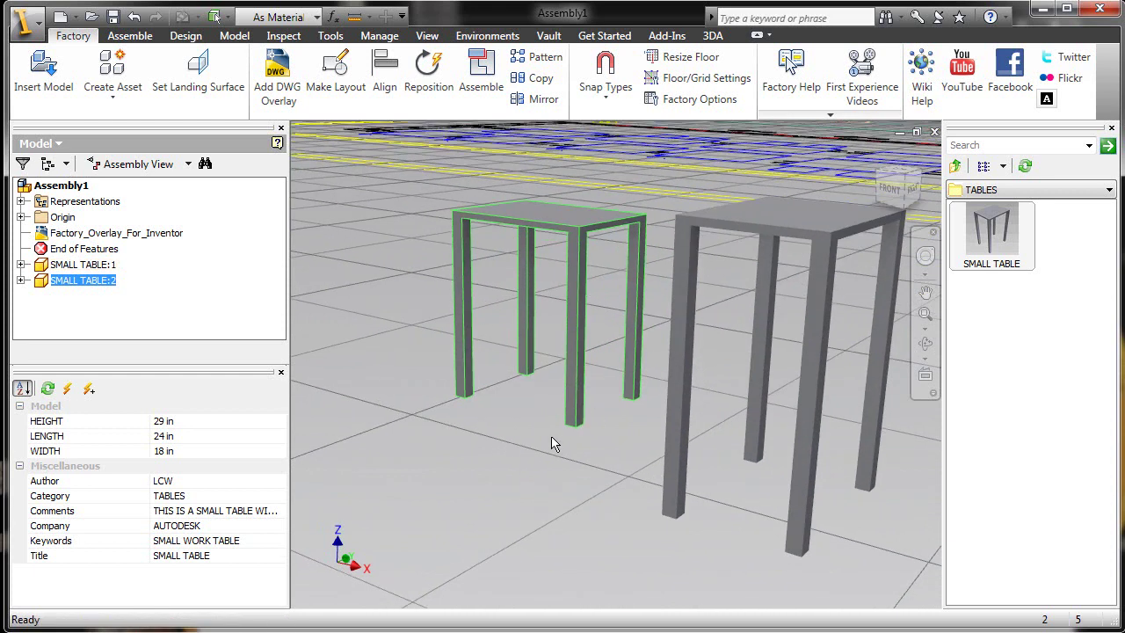
pyautogui.click(553, 442)
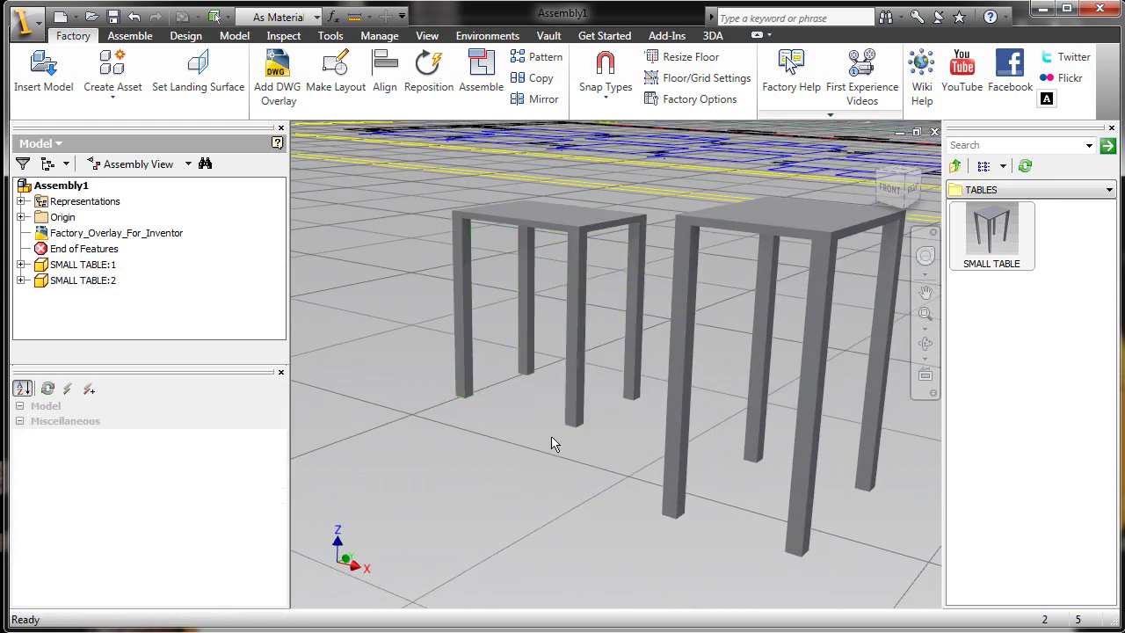
# - Set SMALL TABLE:2 to a 33 in height and compare it with the other table
pyautogui.click(589, 232)
pyautogui.click(167, 421)
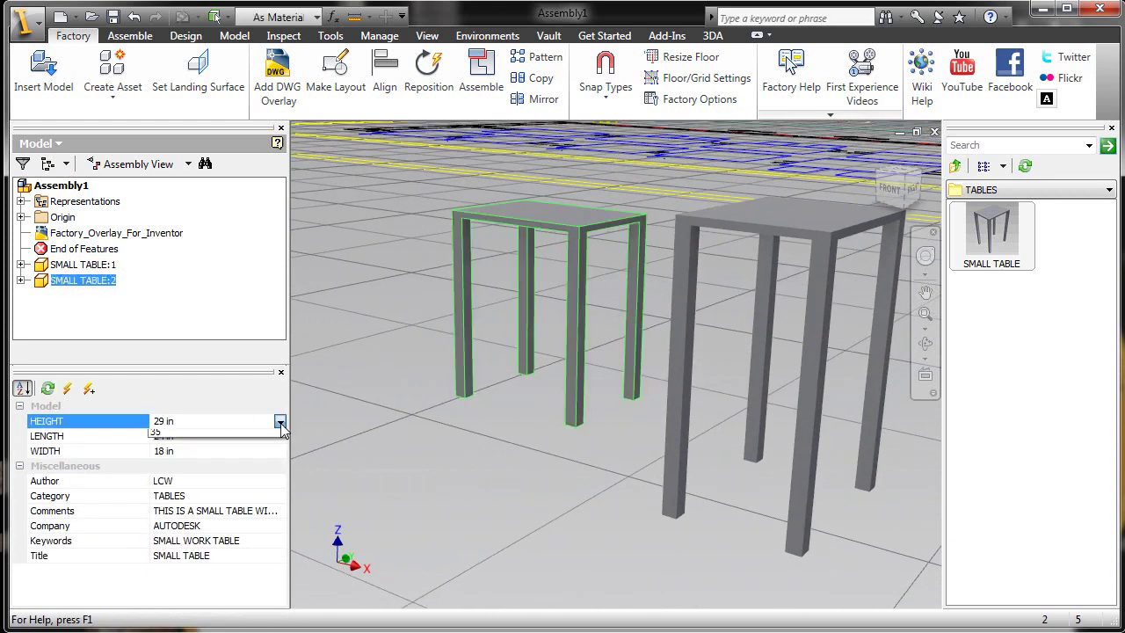
pyautogui.click(279, 420)
pyautogui.click(203, 460)
pyautogui.click(89, 388)
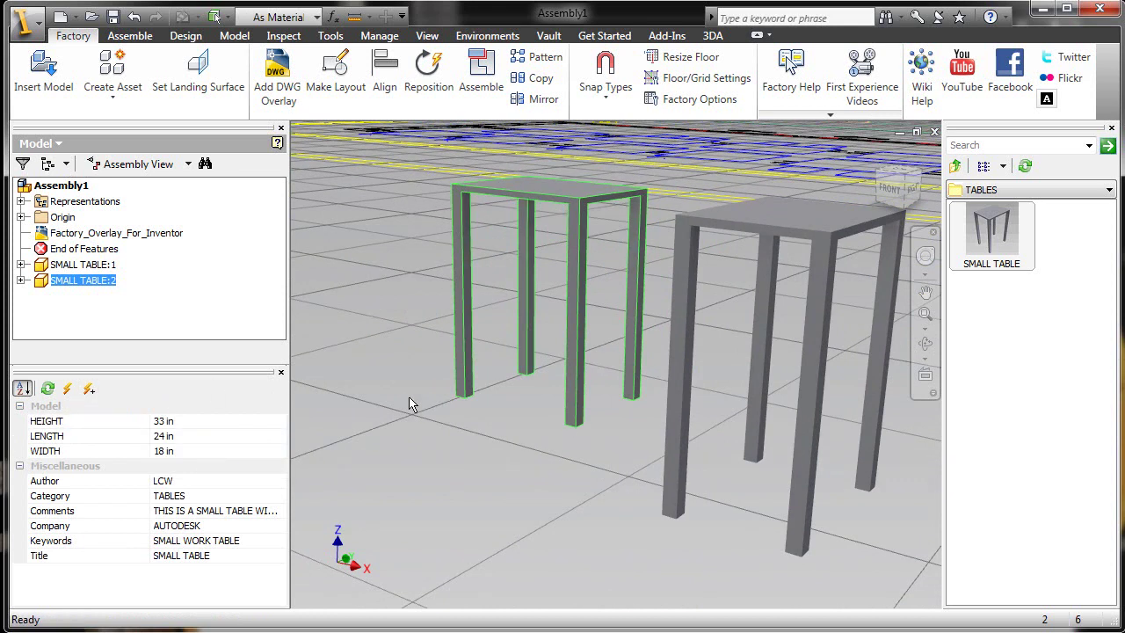
pyautogui.click(701, 233)
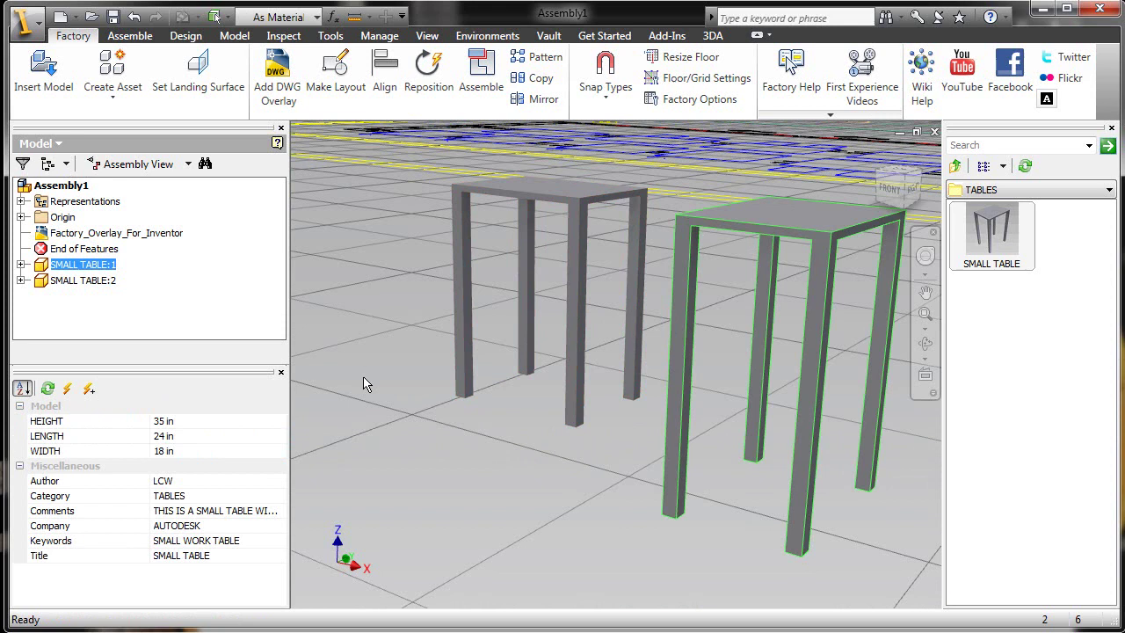